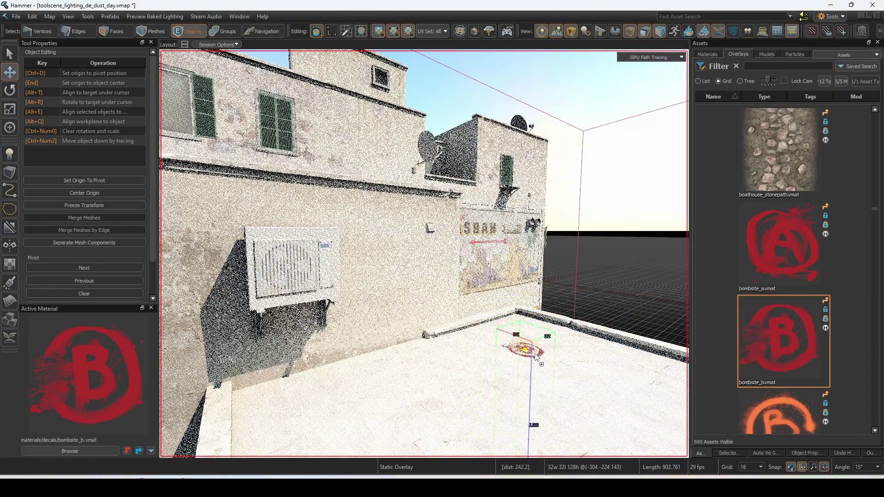
Enlarge the bombsite B sign on the floor and drop the left-arrow overlay onto the wall
drag(780, 251, 520, 318)
key(r)
key(r)
scroll(813, 313, down, 1)
scroll(810, 300, down, 1)
scroll(801, 258, up, 1)
drag(795, 232, 351, 246)
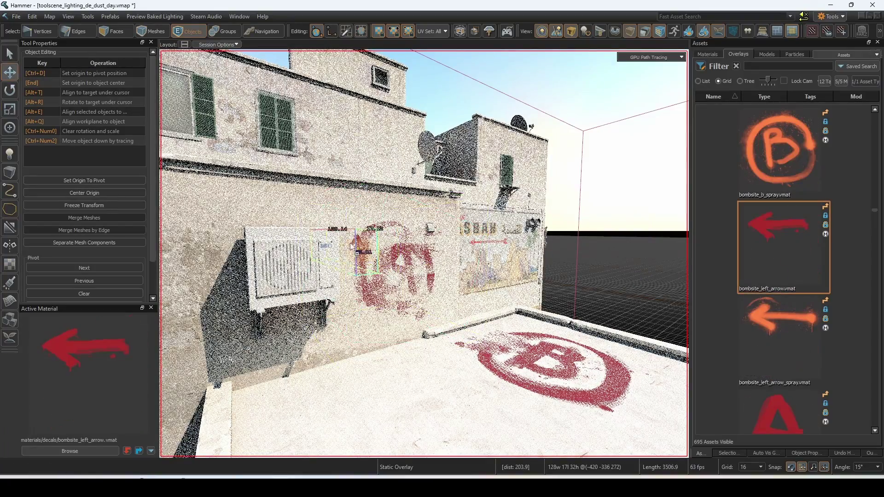
Rotate the arrow overlay so it points left and resize it on the wall
key(r)
drag(328, 211, 362, 216)
key(e)
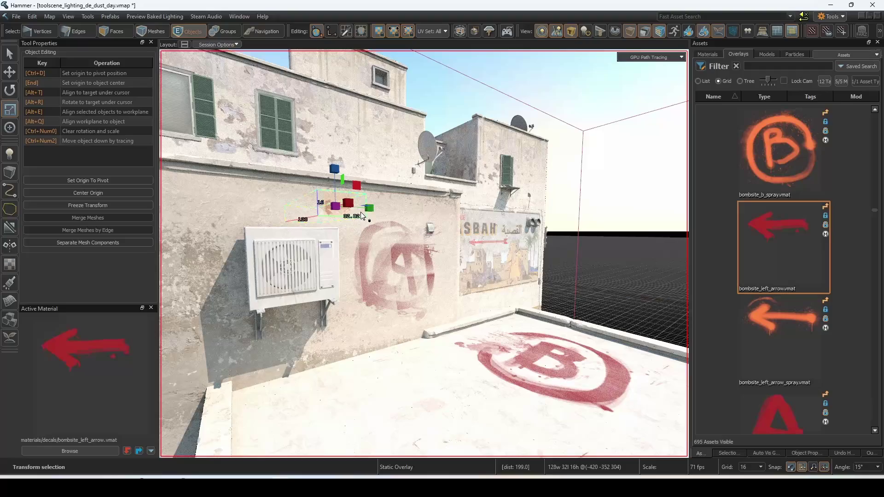
click(664, 213)
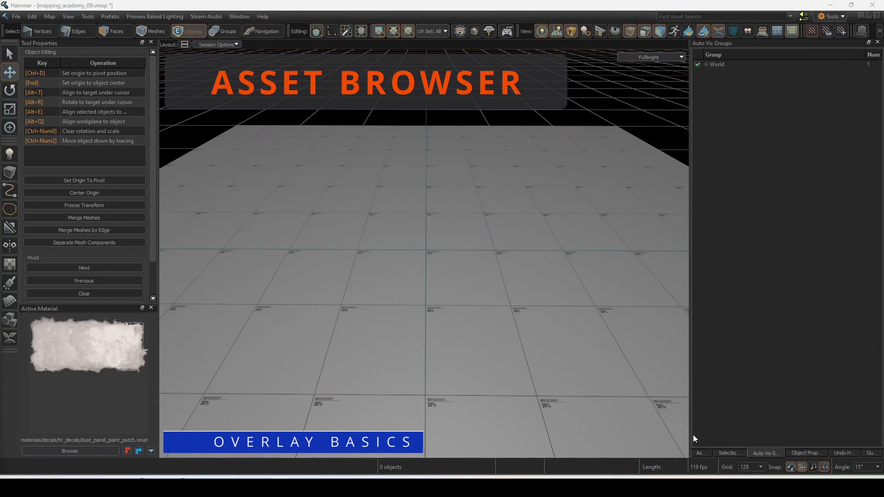
Show Overlays in the Assets browser filtered by 'italy', listing 32 assets
click(701, 453)
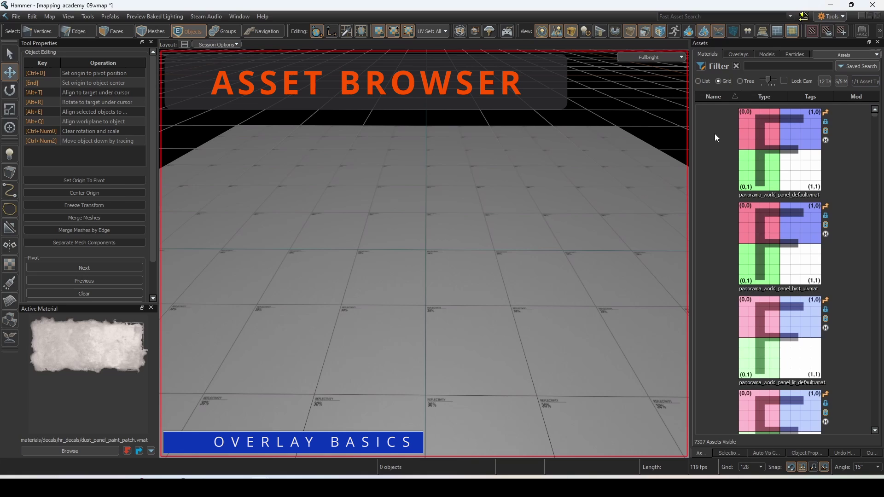
click(737, 55)
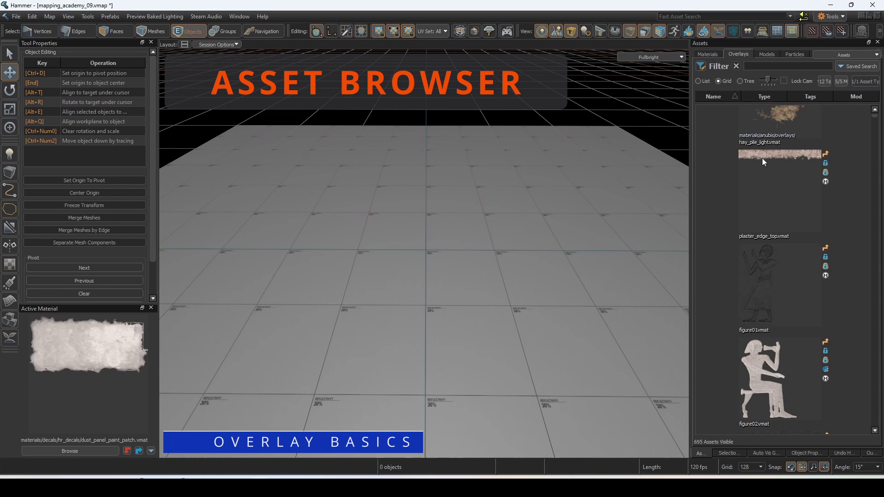
scroll(764, 174, down, 5)
scroll(764, 176, down, 5)
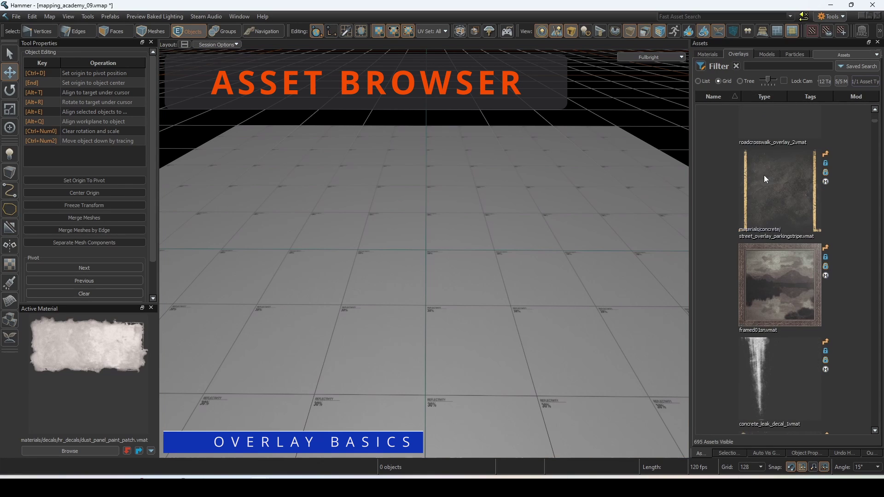
scroll(764, 175, down, 3)
scroll(764, 175, up, 3)
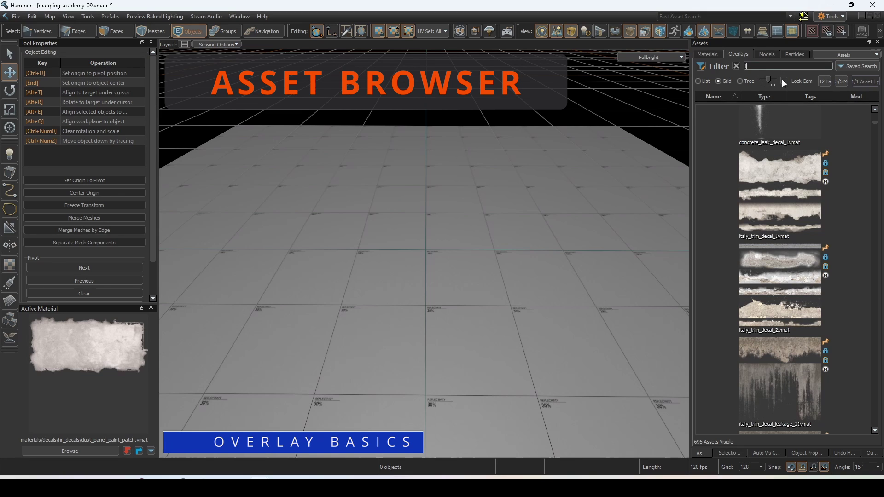
text(italy)
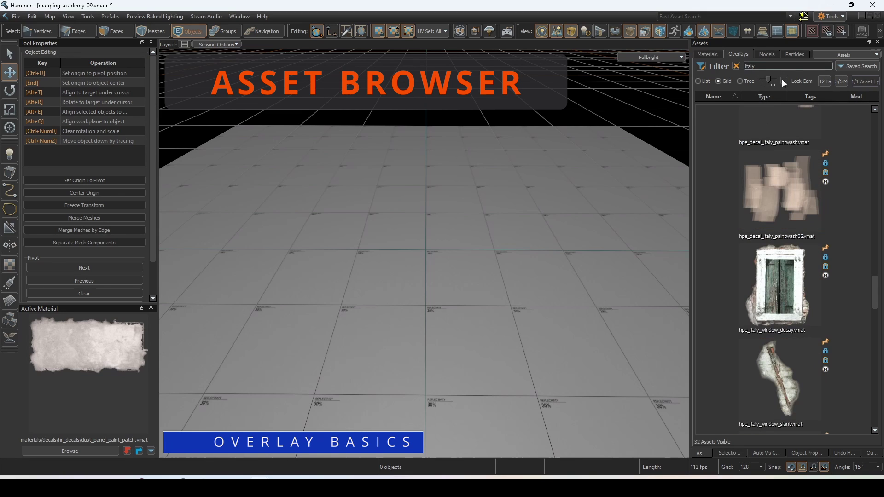
scroll(815, 177, up, 5)
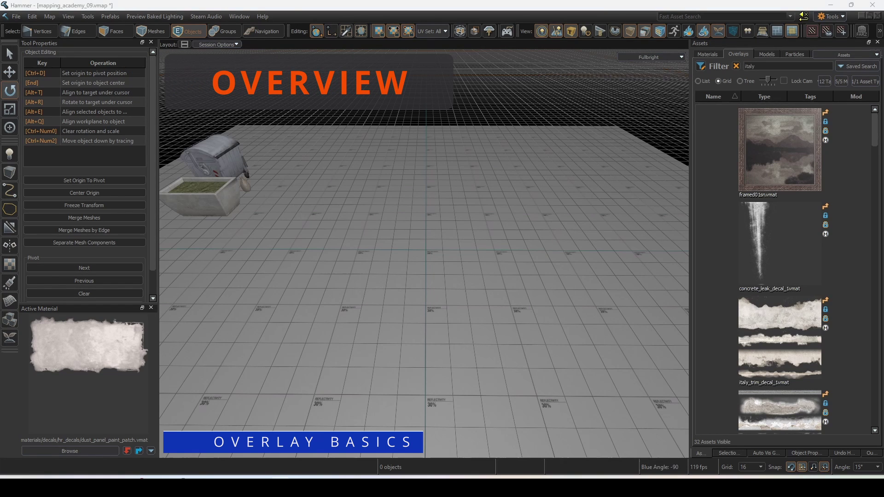
Drop italy_trim_decal_1 and italy_trim_decal_2 overlays onto the floor beside the planter and dumpster
drag(790, 336, 334, 284)
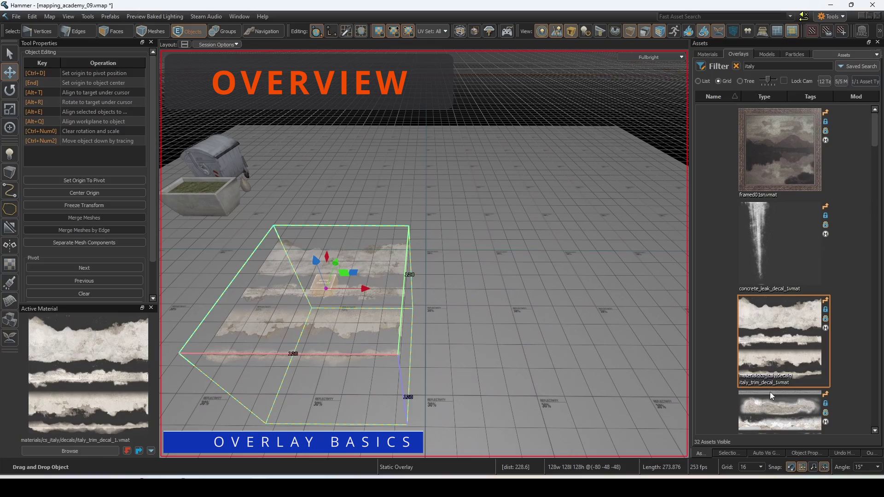
drag(784, 411, 524, 297)
key(z)
key(w)
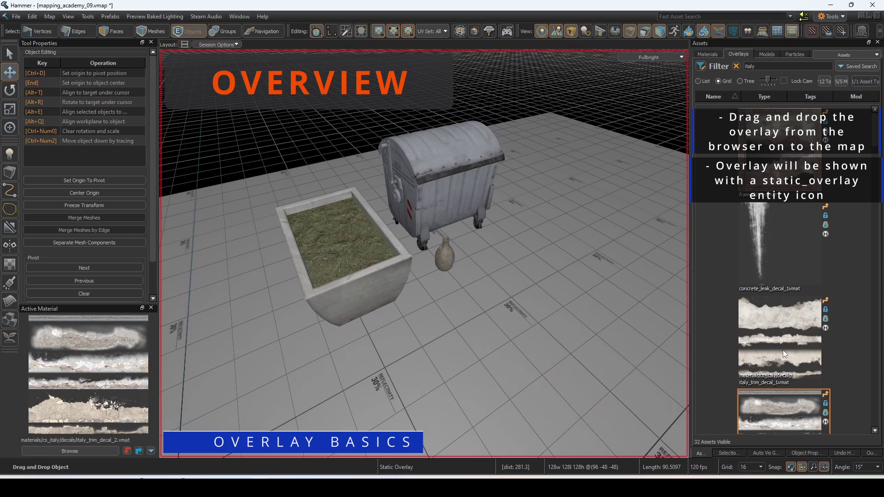
drag(783, 350, 429, 228)
right_drag(429, 228, 425, 254)
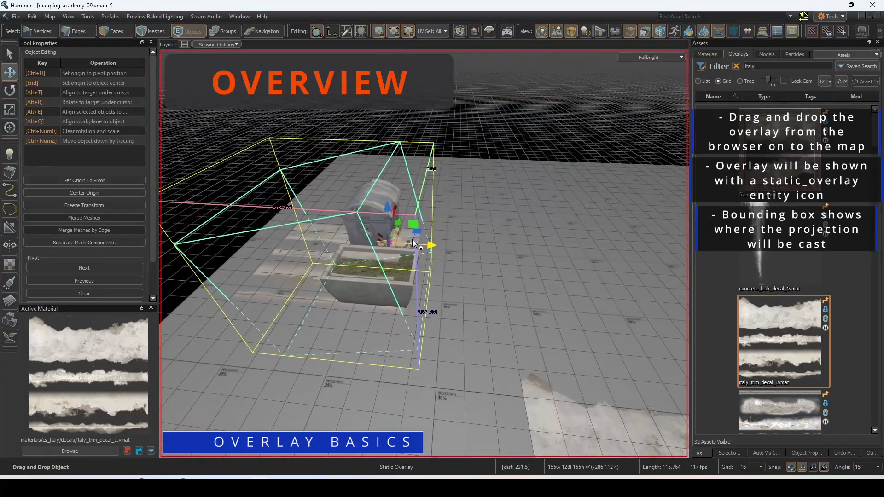
alt+drag(418, 228, 420, 207)
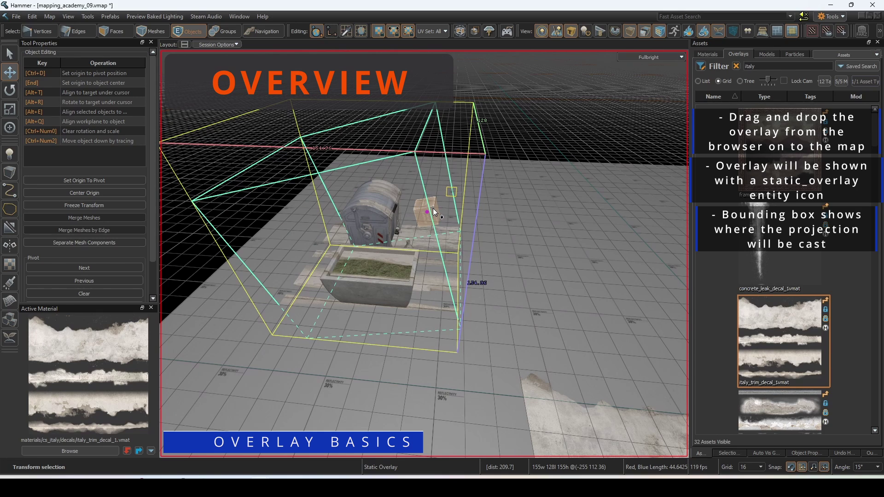
click(582, 109)
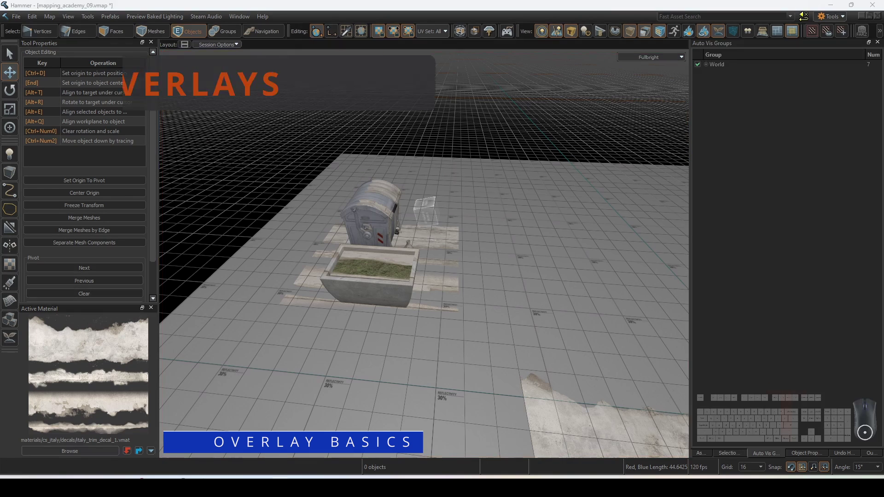
Move the trim overlay 16 units along X and rotate it to -75 degrees
key(t)
click(432, 219)
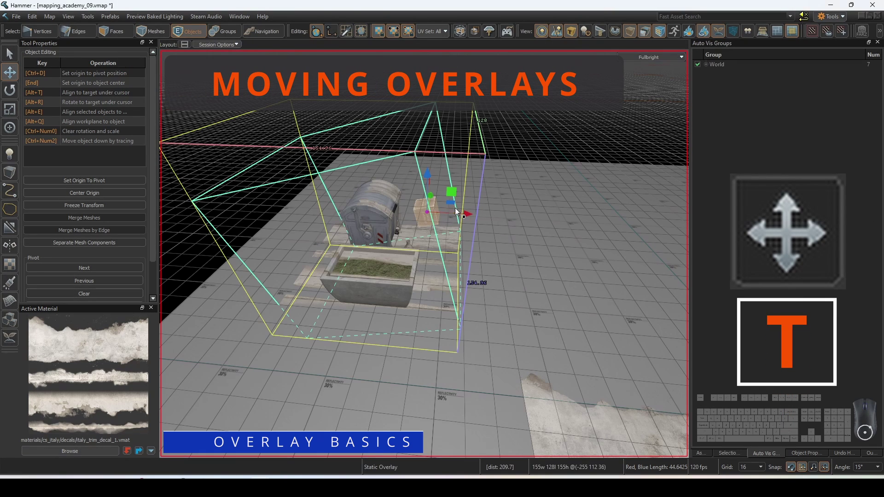
drag(466, 214, 403, 177)
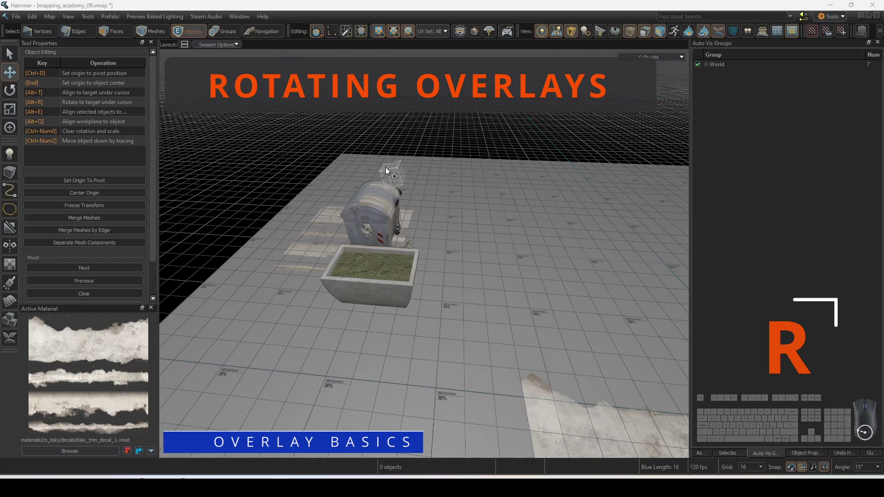
key(r)
drag(422, 154, 388, 163)
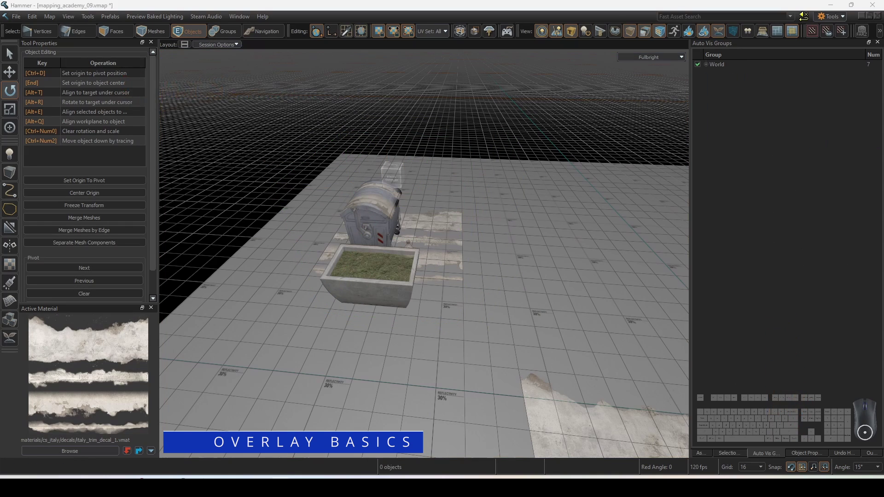
Stretch the trim overlay along one axis, then scale it uniformly about 3.4 times
click(392, 175)
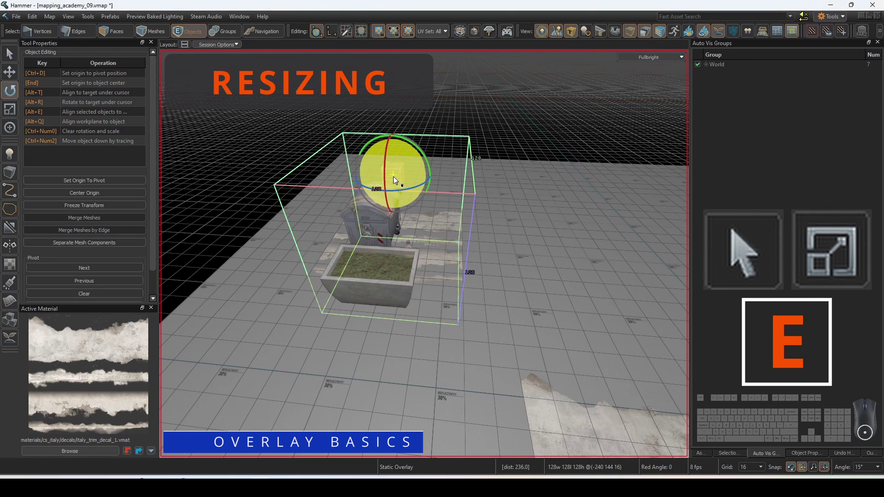
key(e)
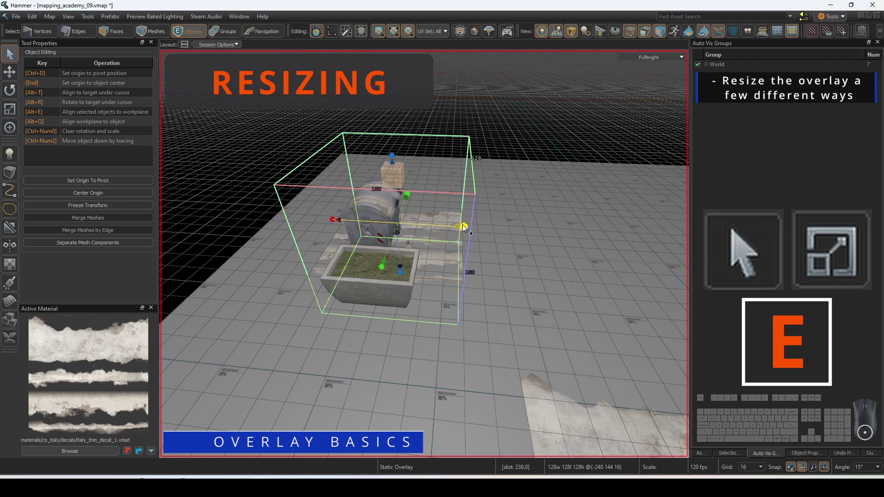
drag(462, 225, 380, 226)
key(e)
drag(402, 183, 448, 168)
click(584, 128)
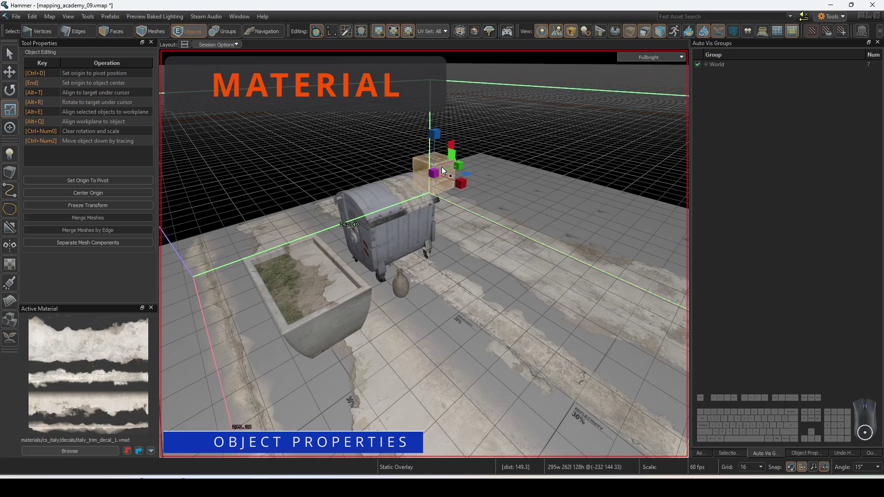
Open the overlay's Object Properties and move the window aside
right_click(441, 167)
mouse_move(493, 171)
click(634, 175)
drag(497, 105, 216, 186)
Try several overlay materials, finally applying inferno_trim_decal_01
click(289, 246)
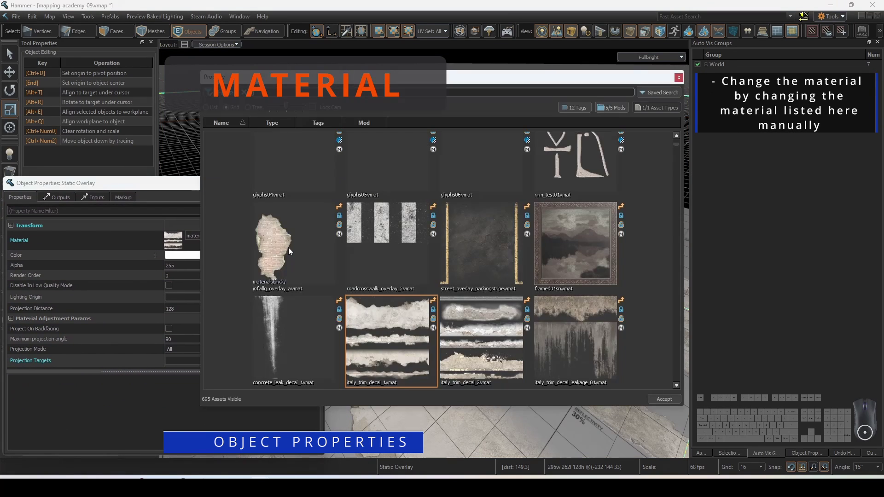
click(373, 229)
click(489, 275)
click(394, 342)
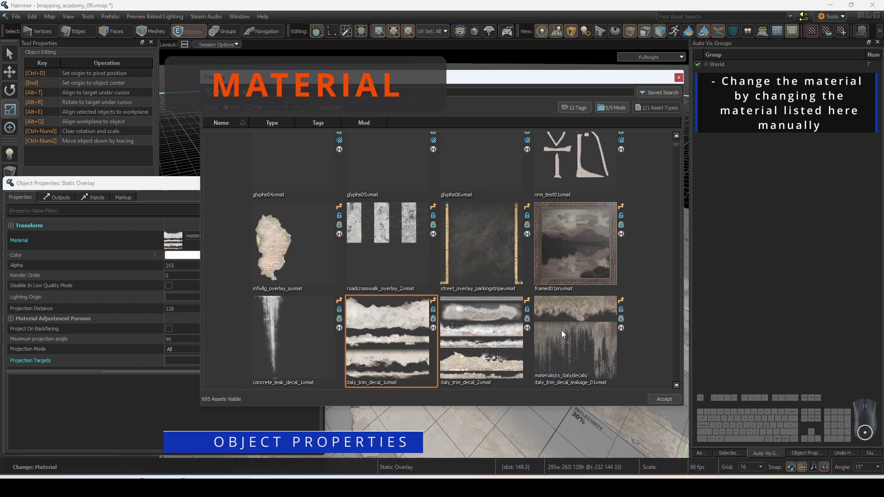
click(562, 330)
click(279, 283)
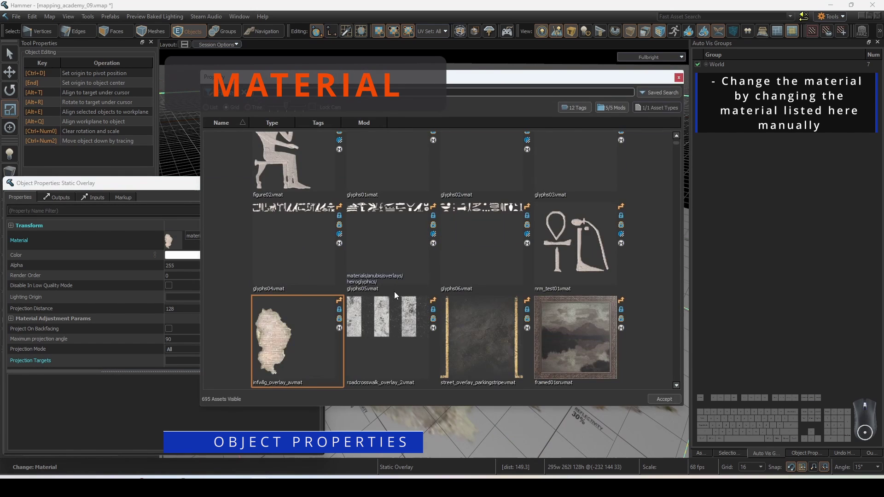
scroll(394, 292, down, 15)
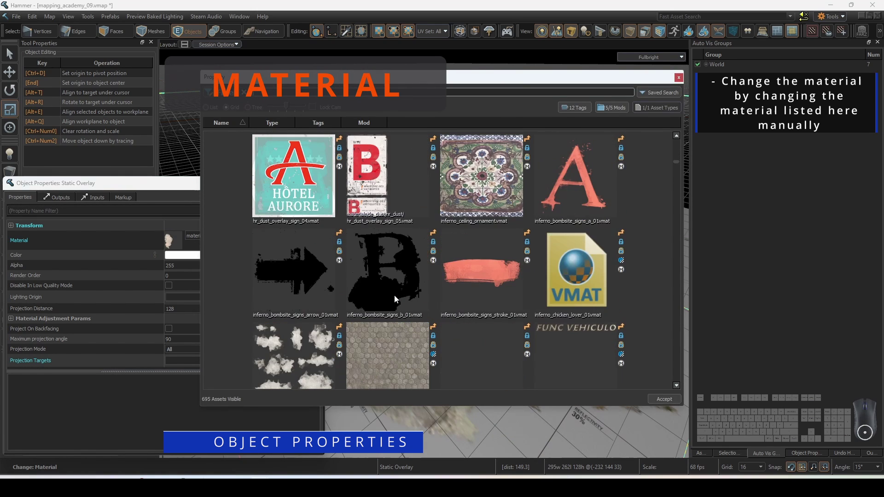
double_click(396, 281)
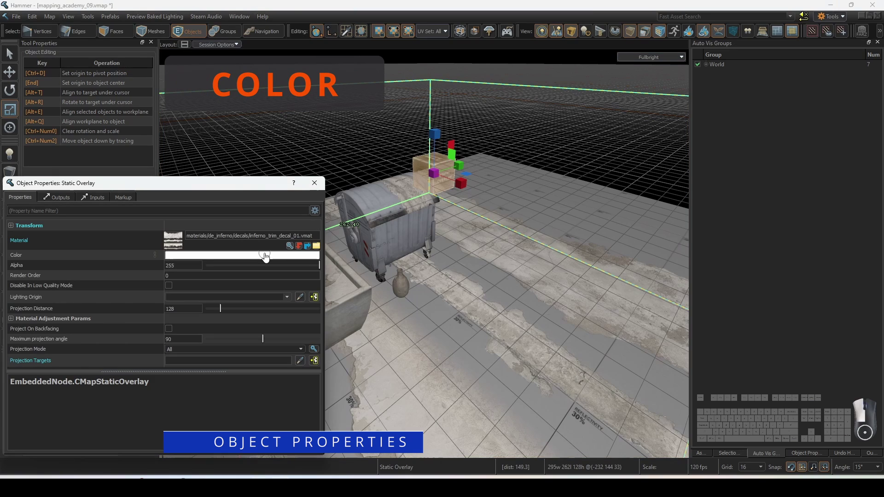
Tint the overlay purple in the Color Picker and lower its alpha to 196
click(316, 255)
click(379, 374)
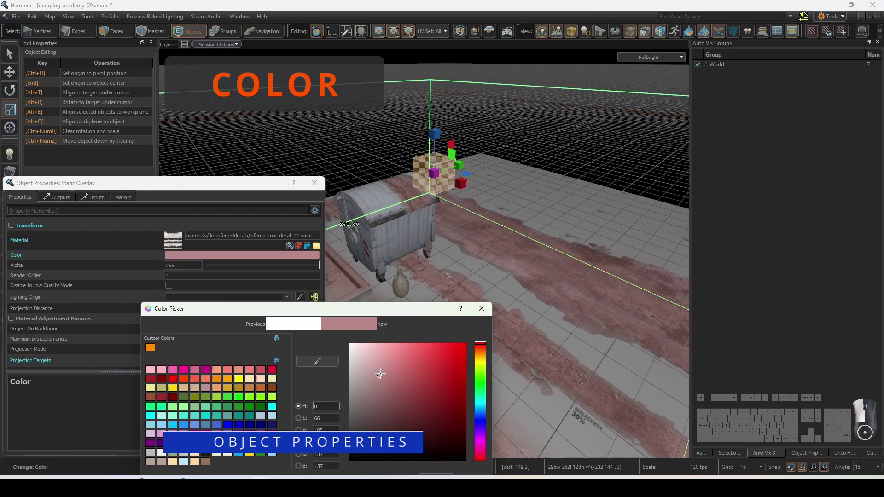
drag(426, 349, 491, 437)
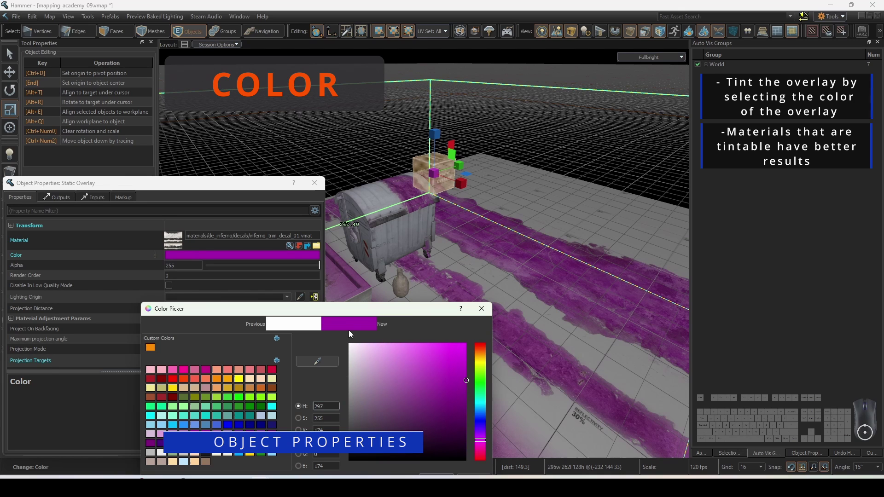
drag(350, 309, 299, 255)
click(395, 421)
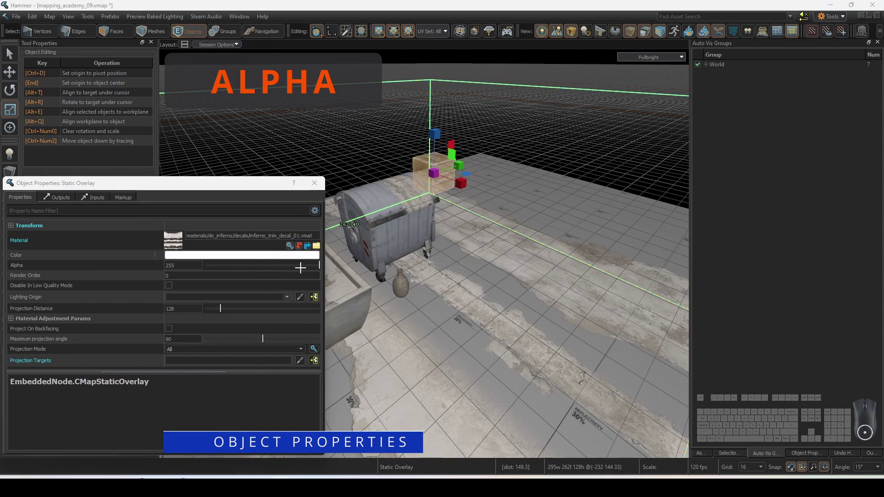
drag(300, 267, 210, 266)
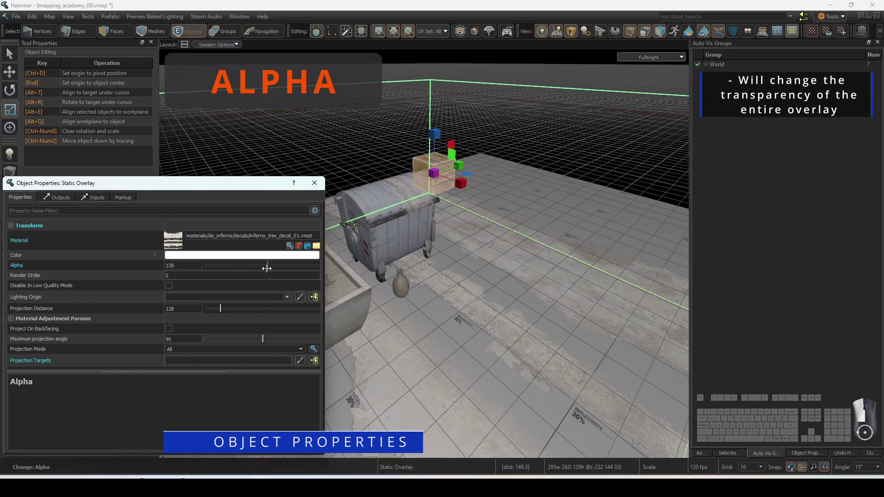
drag(267, 268, 222, 267)
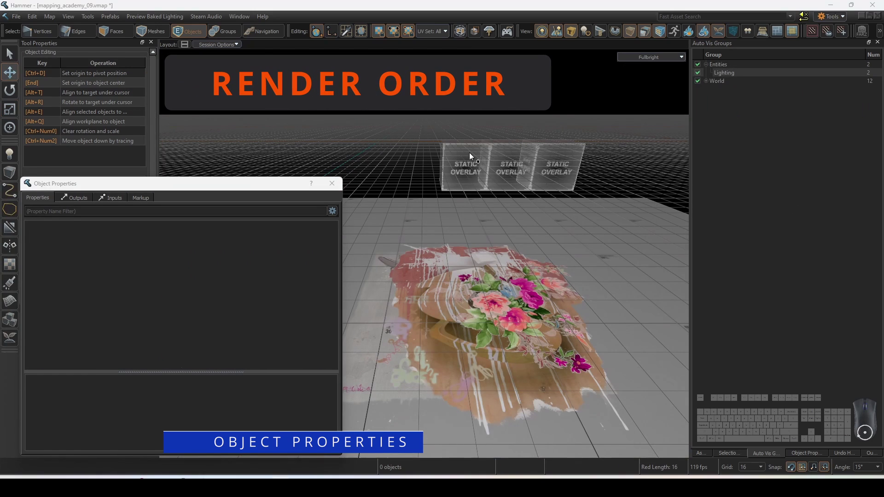
Give the three stacked graffiti overlays distinct render orders, then change the trim overlay's Disable In Low Quality Mode
click(470, 154)
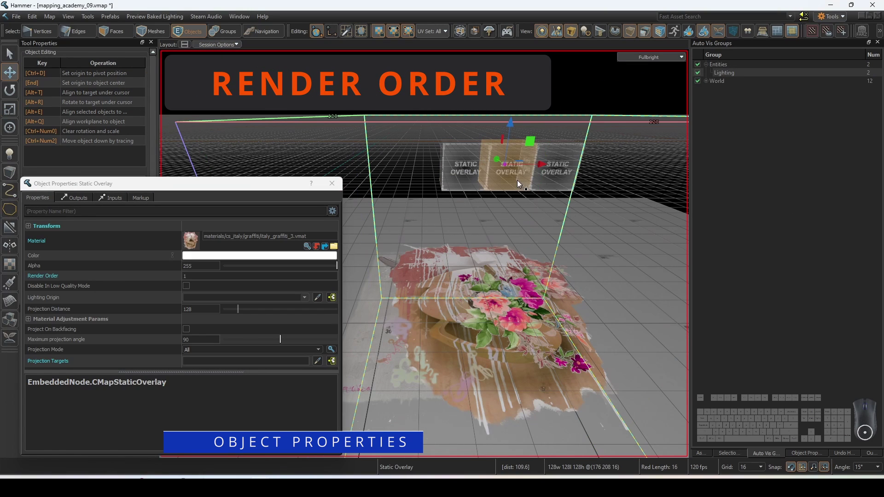
click(224, 275)
click(499, 183)
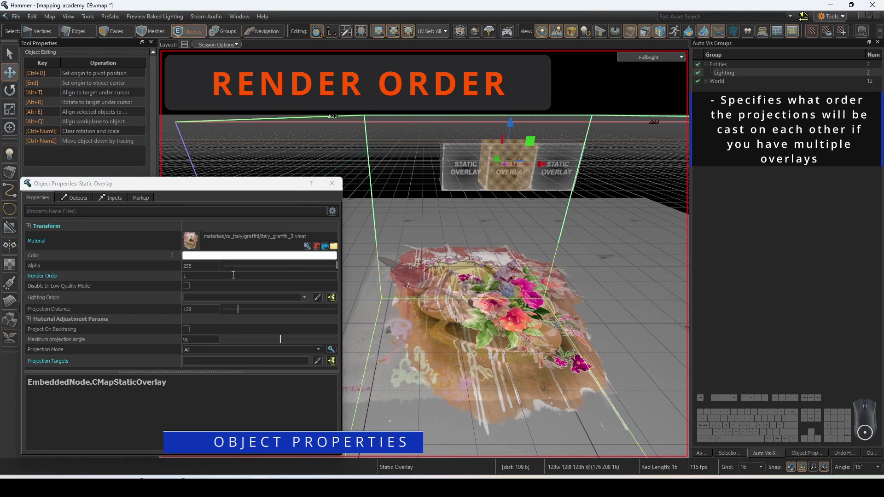
click(231, 276)
click(545, 172)
click(461, 156)
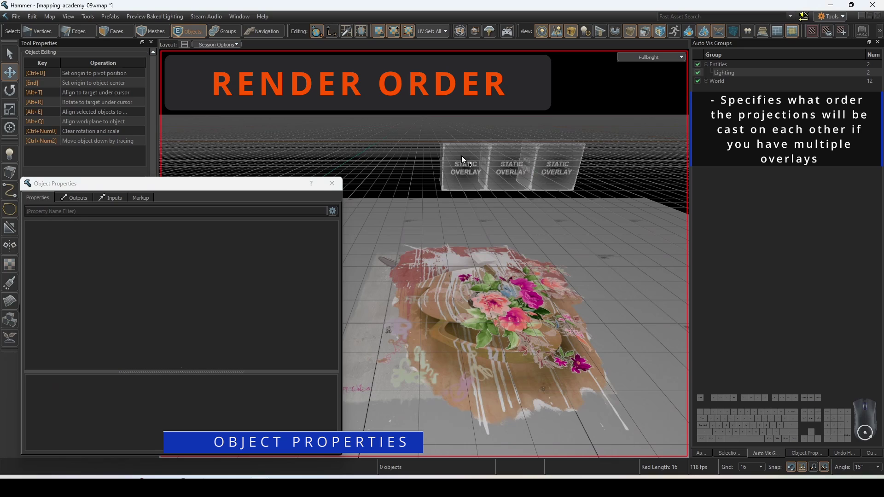
click(520, 166)
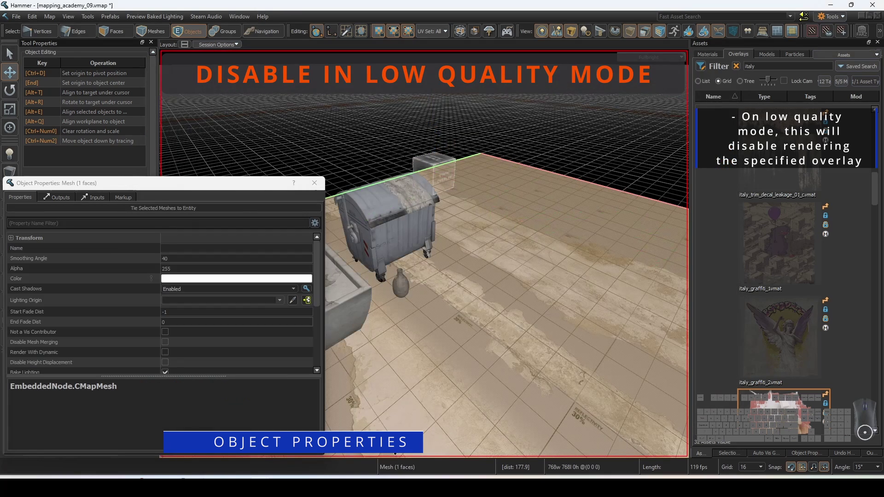
click(446, 171)
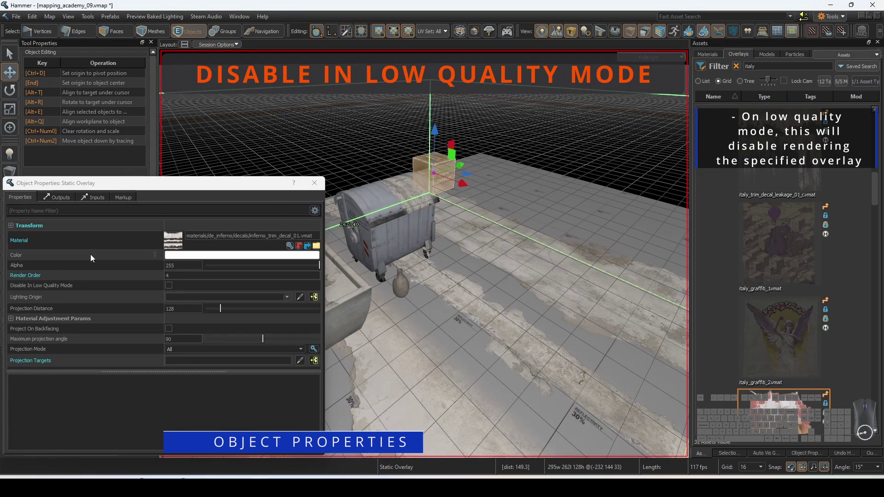
click(172, 285)
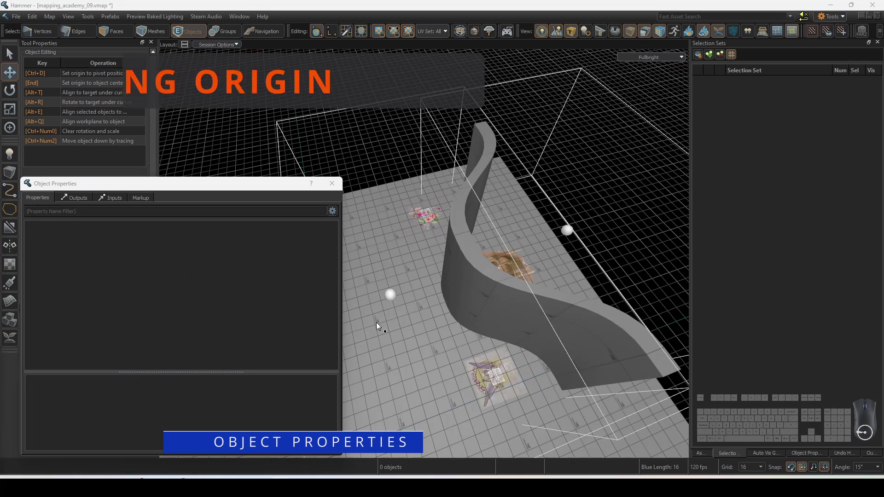
Select the light probe volumes and the floor overlays to inspect them
click(414, 286)
click(570, 232)
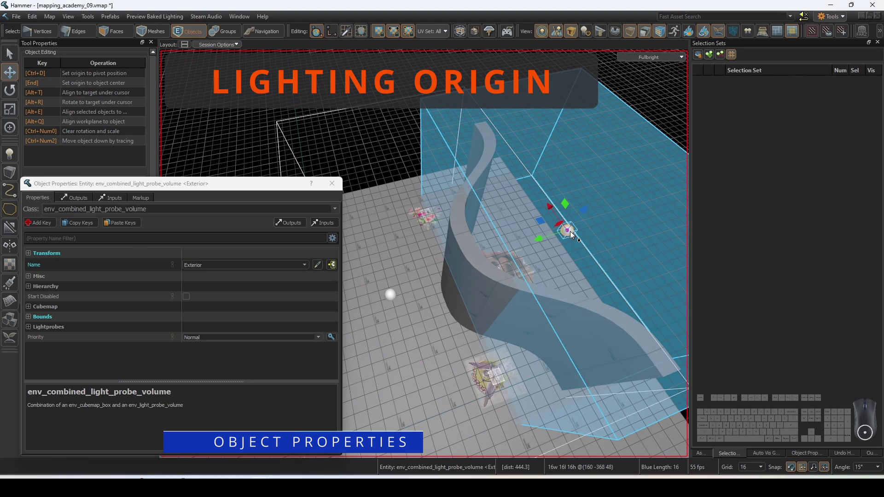
shift+click(391, 294)
click(404, 166)
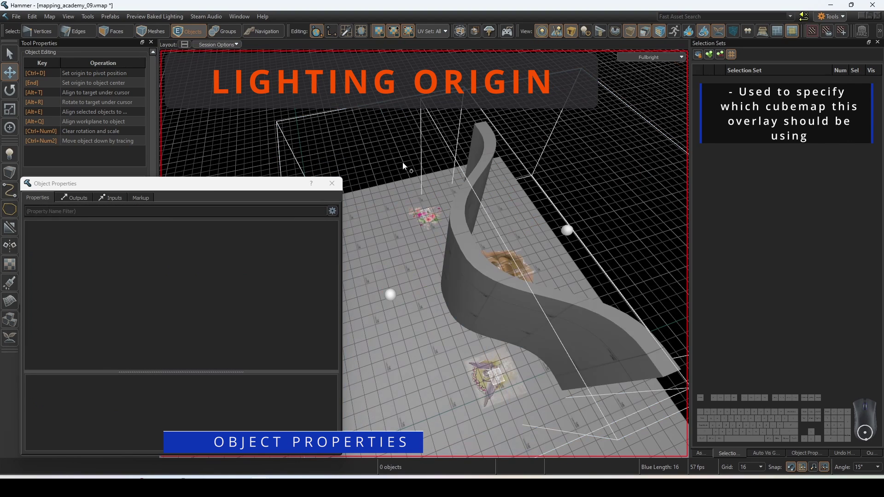
click(427, 221)
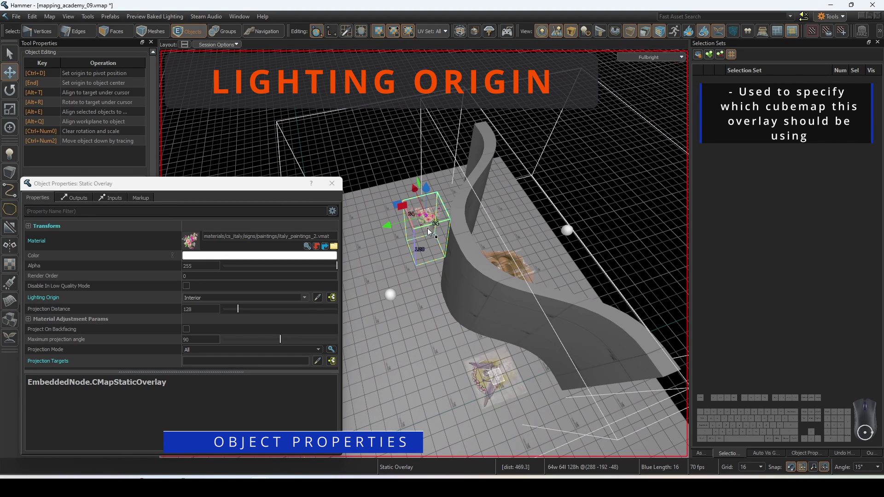
ctrl+click(491, 378)
key(w)
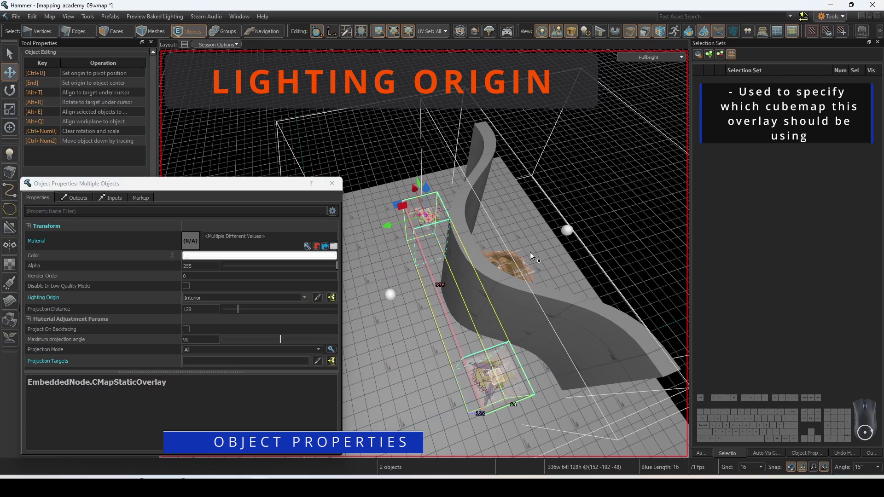
click(505, 266)
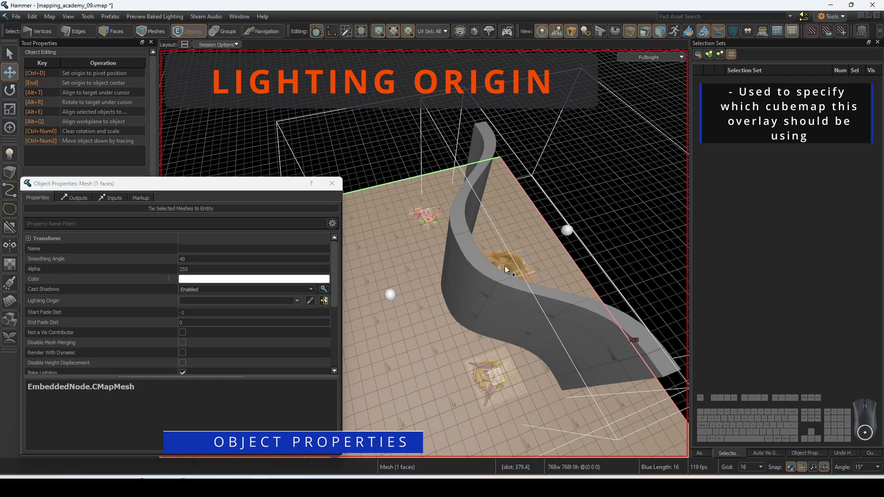
Set the graffiti overlay behind the wall to use the Exterior probe volume as lighting origin
right_drag(505, 266, 481, 281)
click(481, 283)
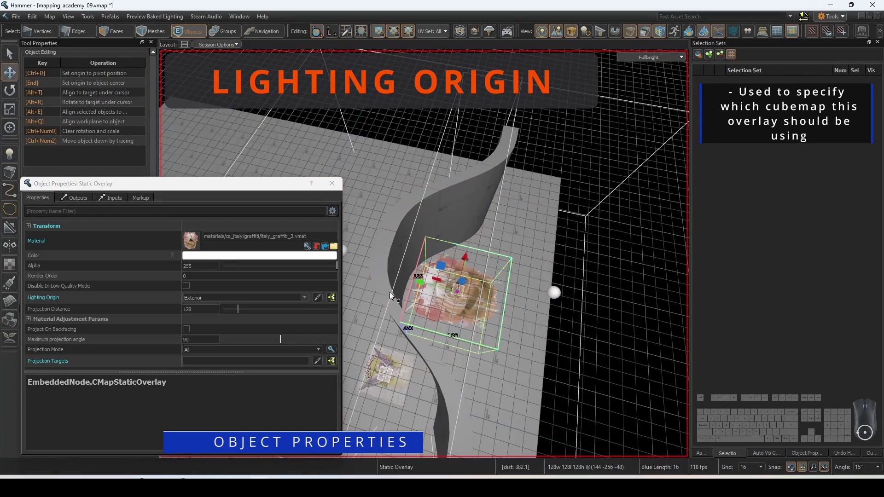
click(317, 297)
click(558, 294)
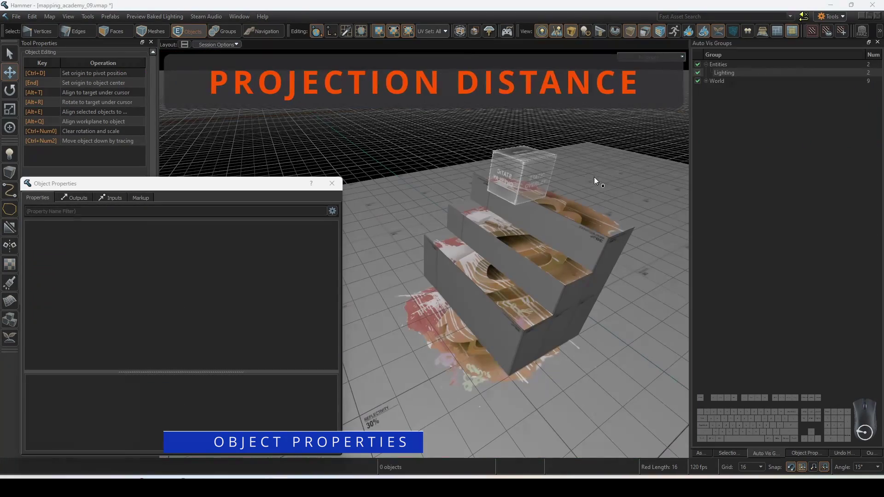
Reduce the stair graffiti overlay's Projection Distance from 128 to 106.5
click(539, 175)
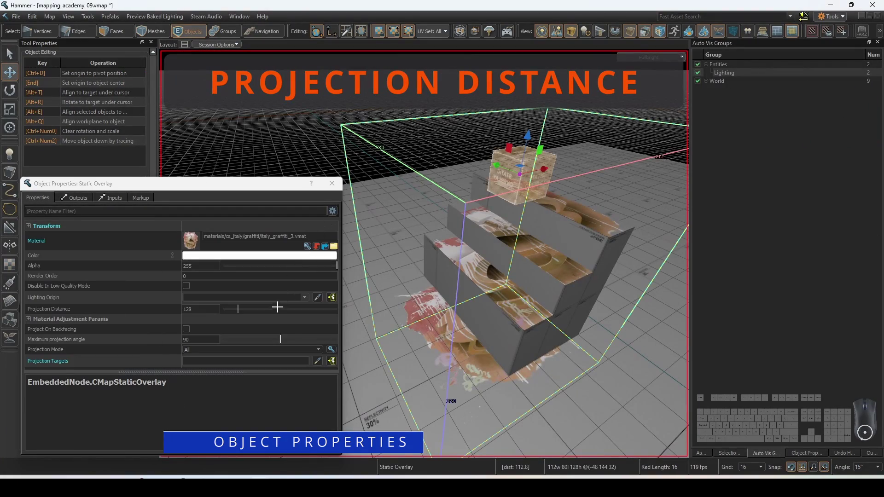
mouse_move(240, 311)
mouse_down()
mouse_move(227, 309)
mouse_move(235, 310)
mouse_up()
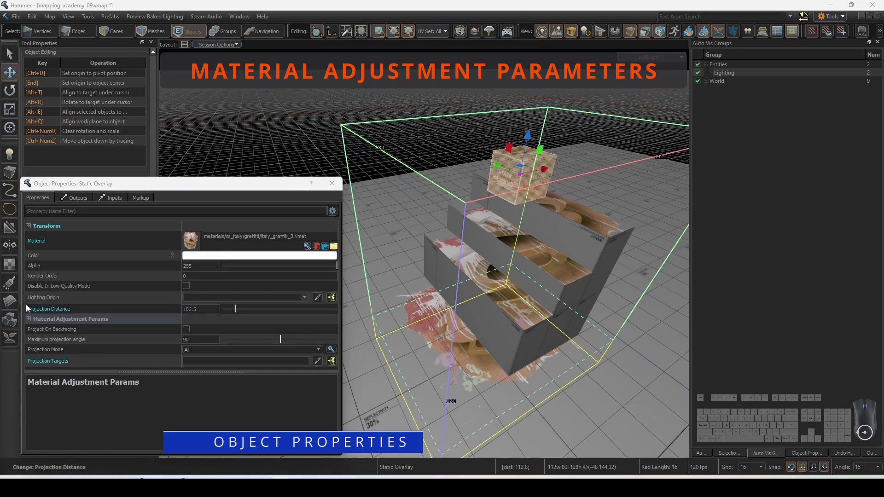
Expand Material Adjustment Params and toggle Project On Backfacing on and off twice, ending unchecked
click(28, 320)
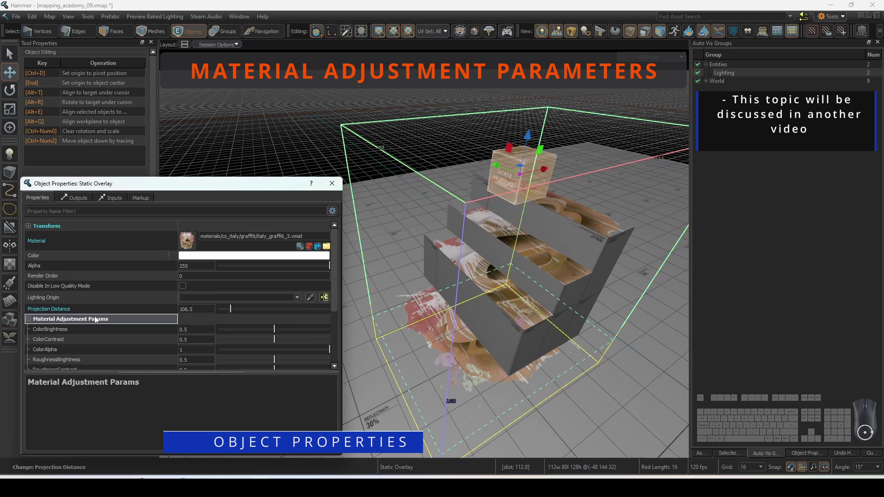
scroll(97, 320, down, 3)
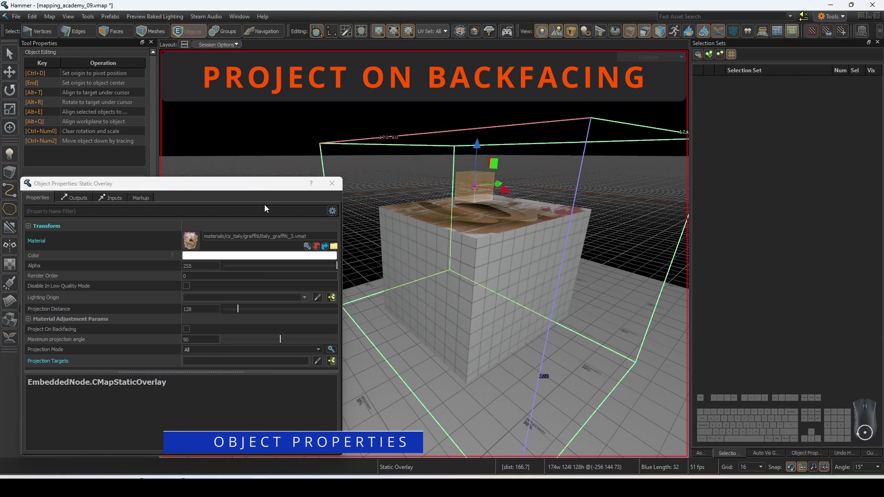
click(184, 329)
click(186, 330)
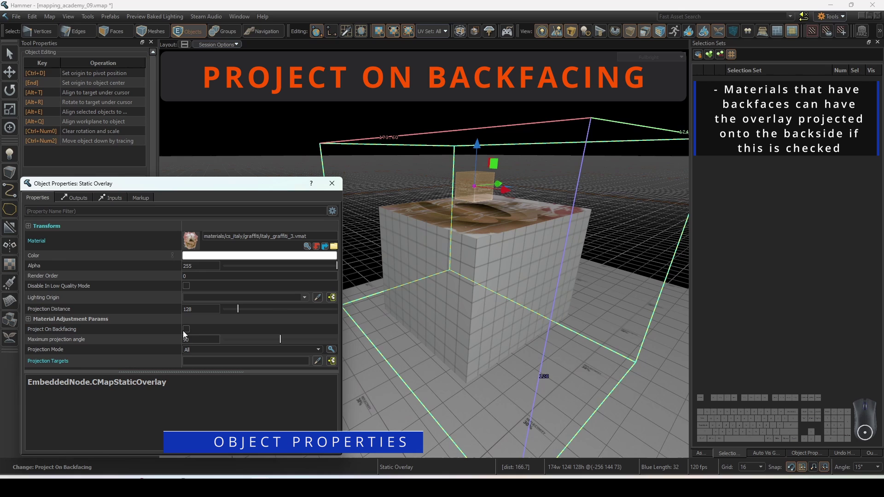
click(186, 330)
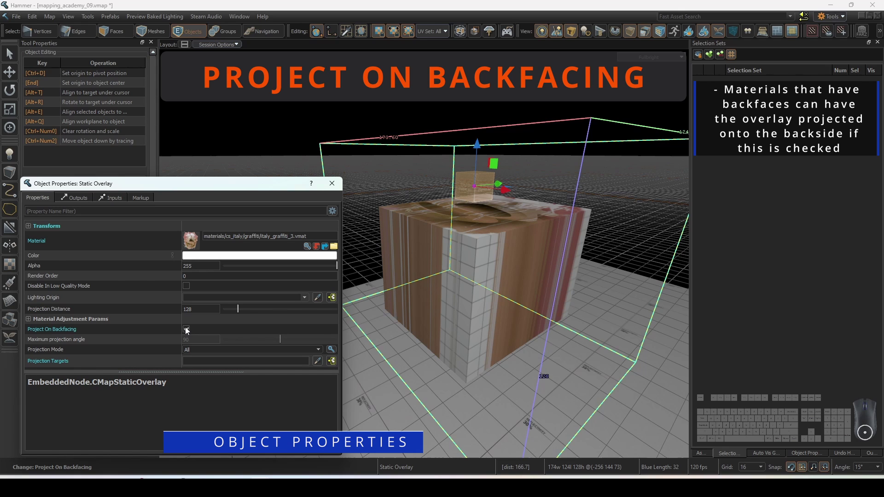
click(186, 330)
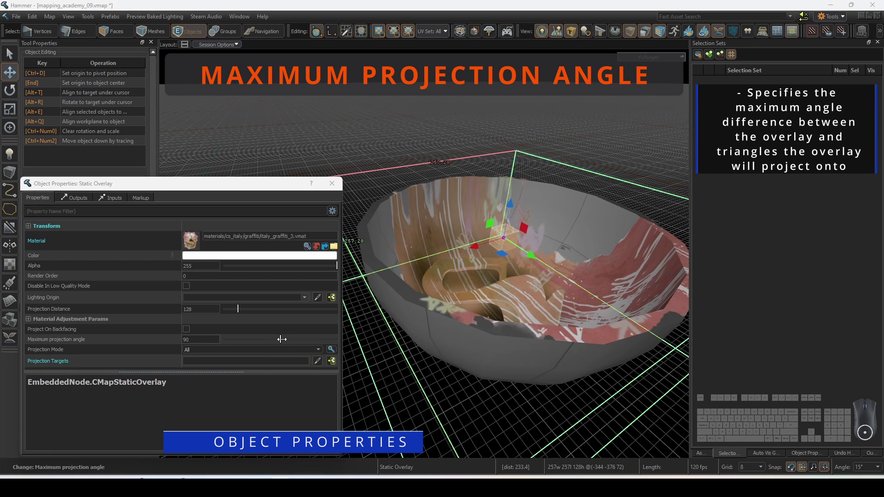
Drag the Maximum projection angle slider lower, then widen it to 180
mouse_move(282, 339)
mouse_down()
mouse_move(222, 340)
mouse_move(294, 339)
mouse_up()
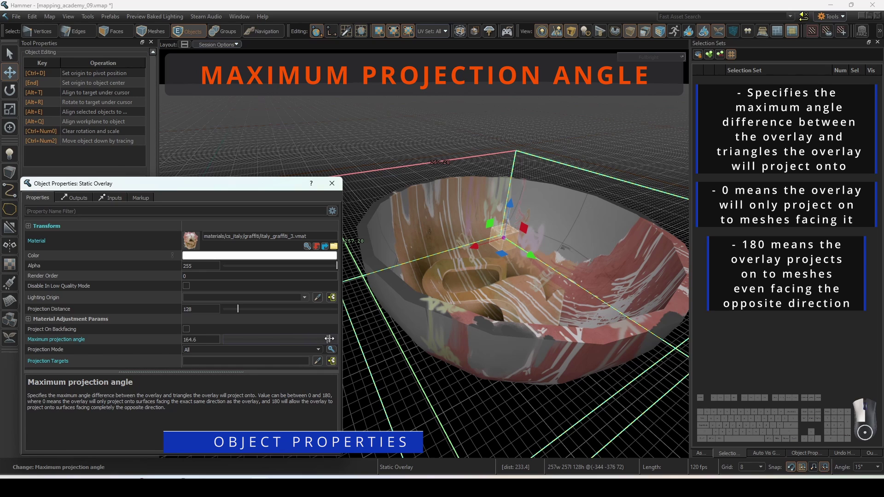
drag(340, 338, 341, 338)
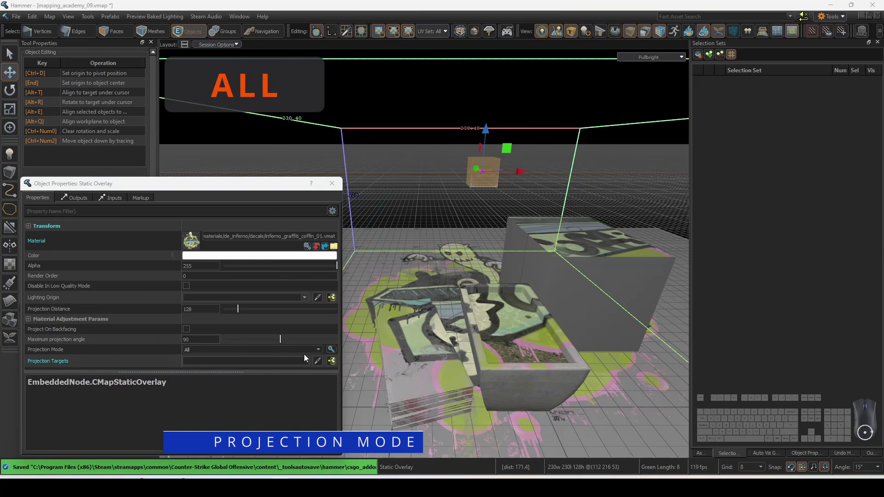
Keep Projection Mode at All, click the box, sheetrock stack and floor, then reselect the overlay
click(317, 351)
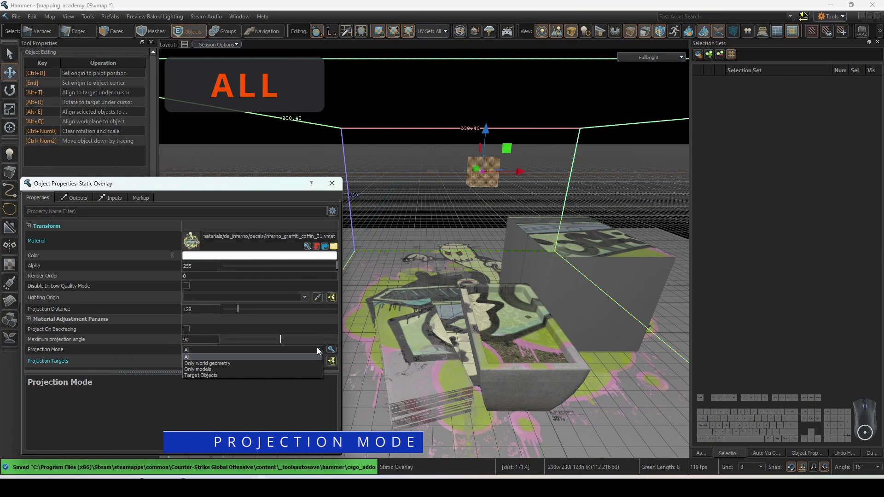
click(283, 355)
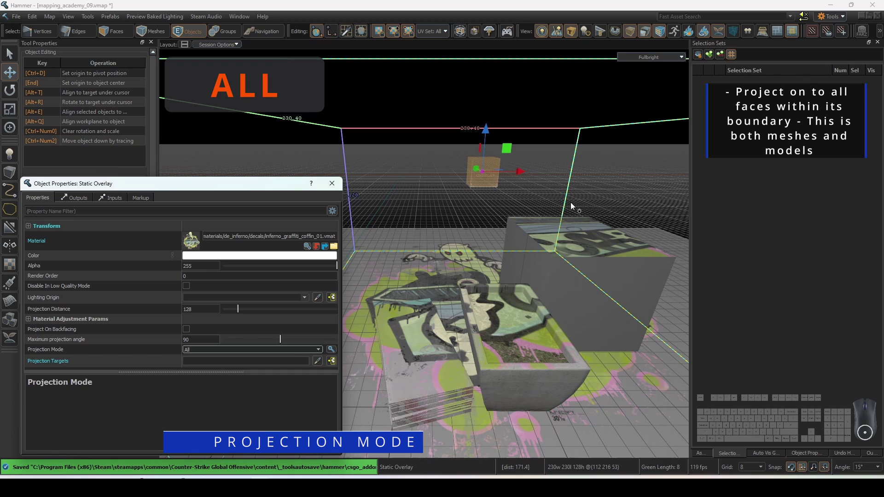
click(522, 297)
click(433, 342)
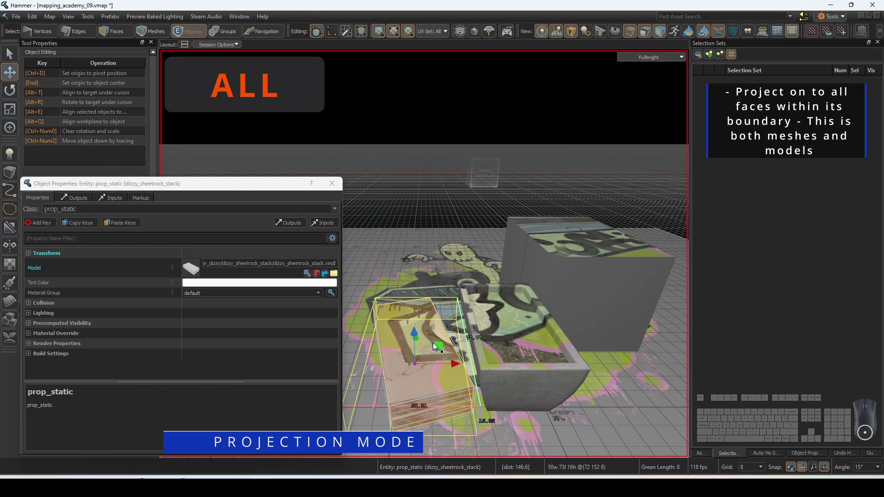
click(440, 276)
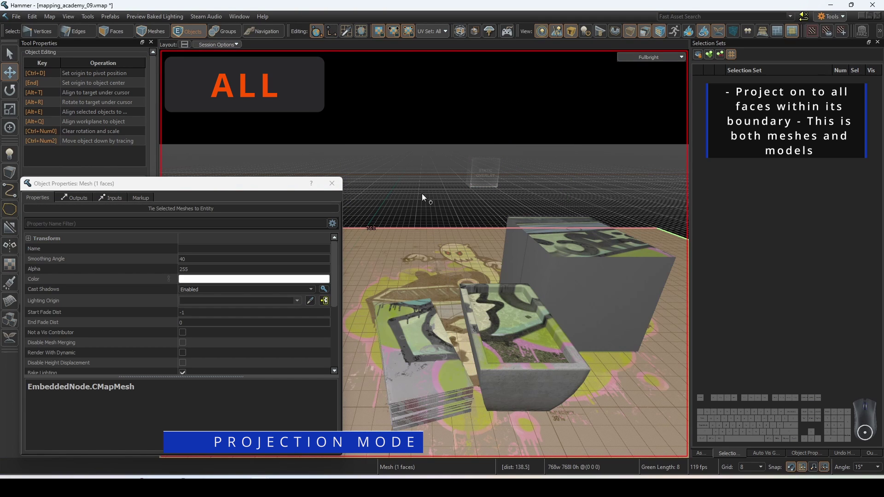
click(479, 176)
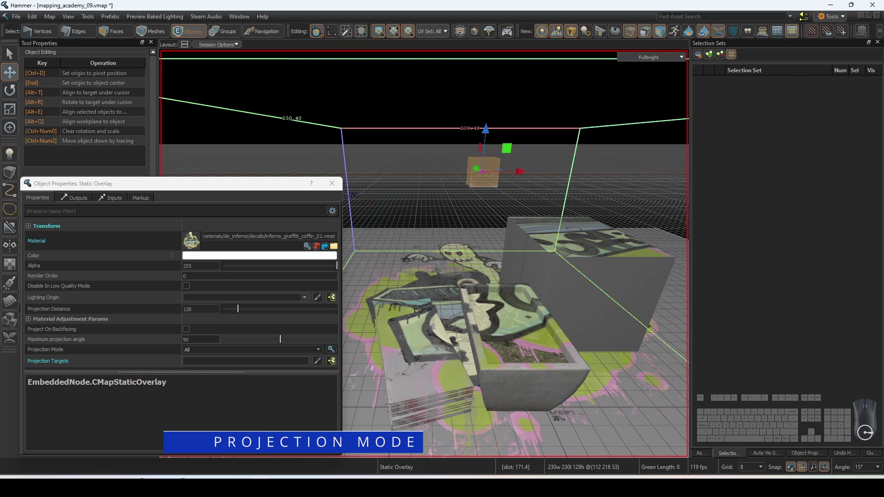
Compare Projection Mode Only world geometry against All on the graffiti overlay
click(318, 350)
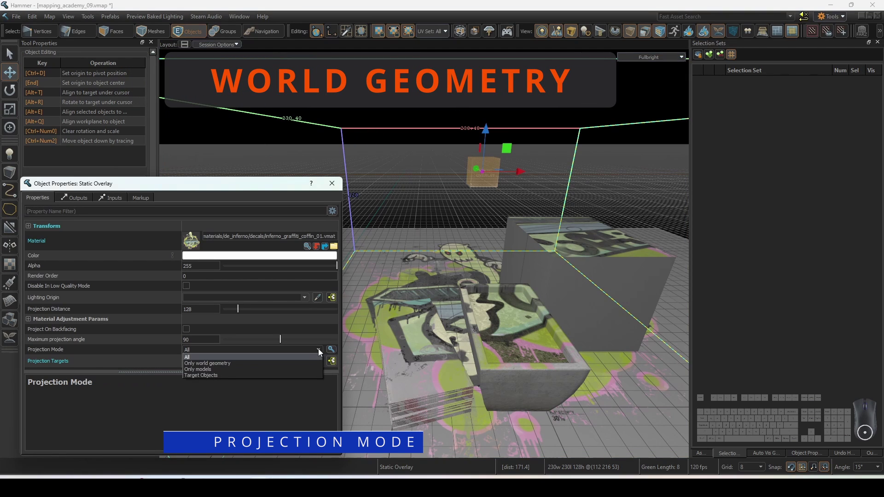
click(292, 361)
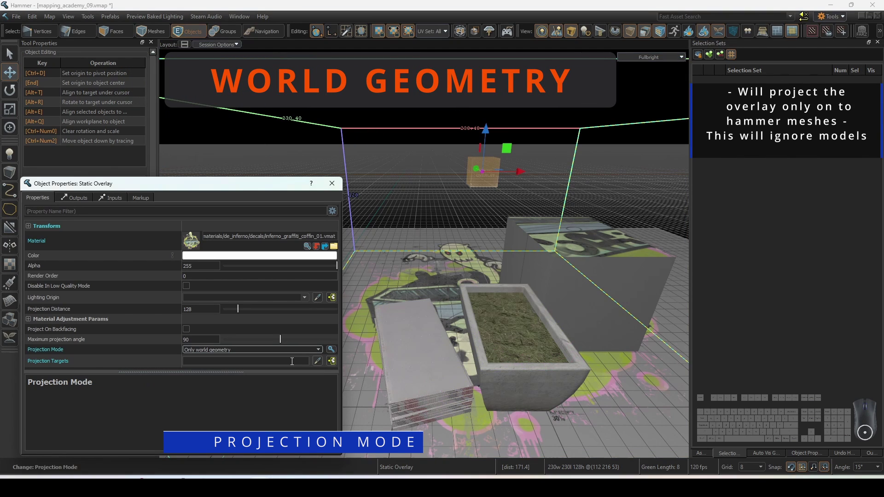
click(320, 349)
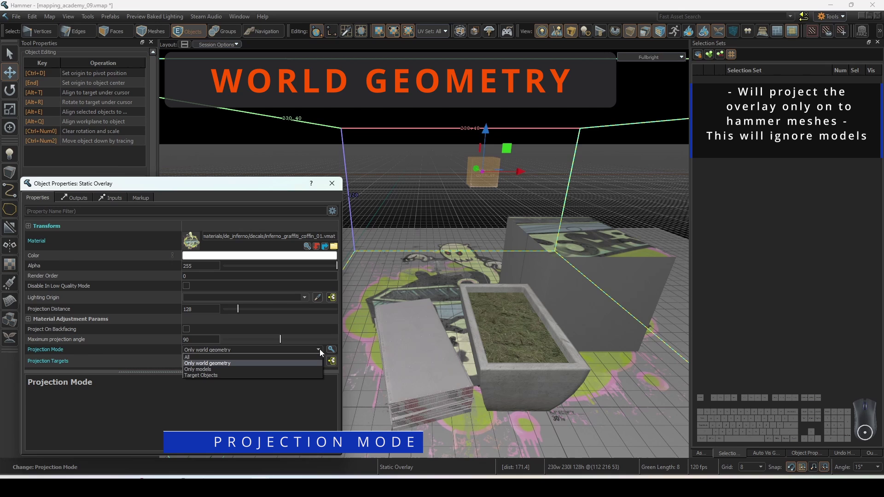
click(306, 355)
click(318, 351)
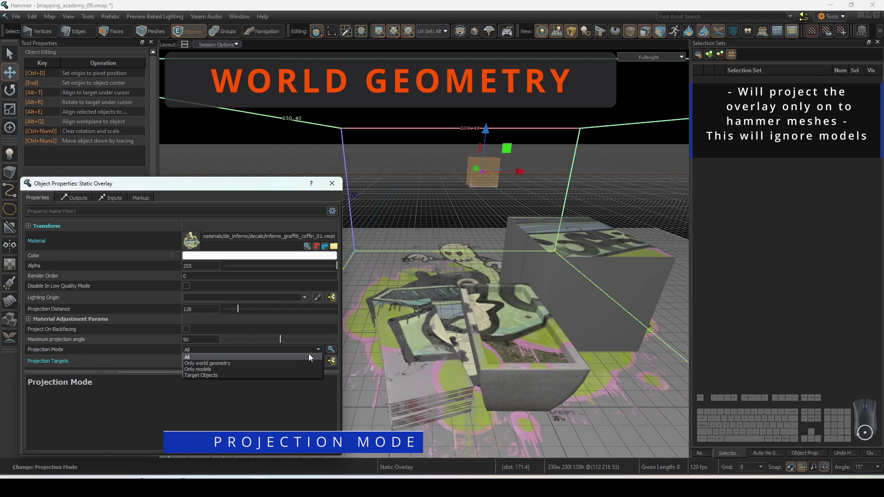
click(295, 363)
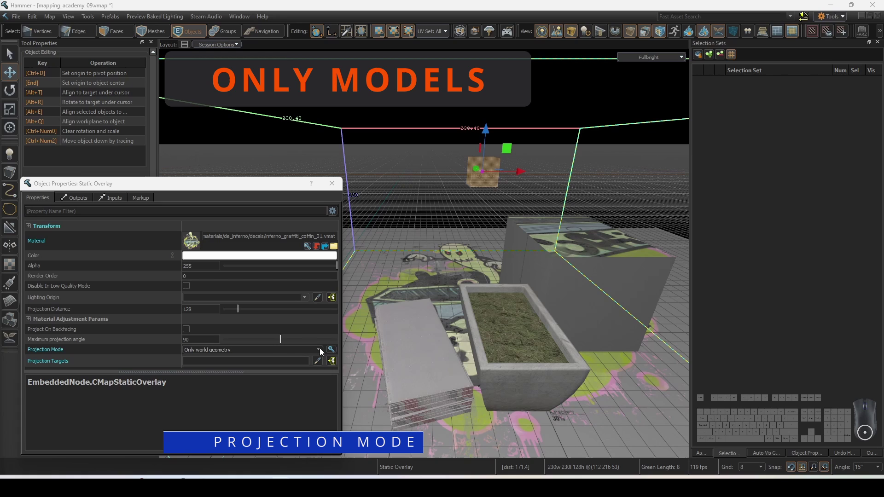
Switch between Only models and All twice, ending with Projection Mode set to All
click(319, 349)
click(278, 367)
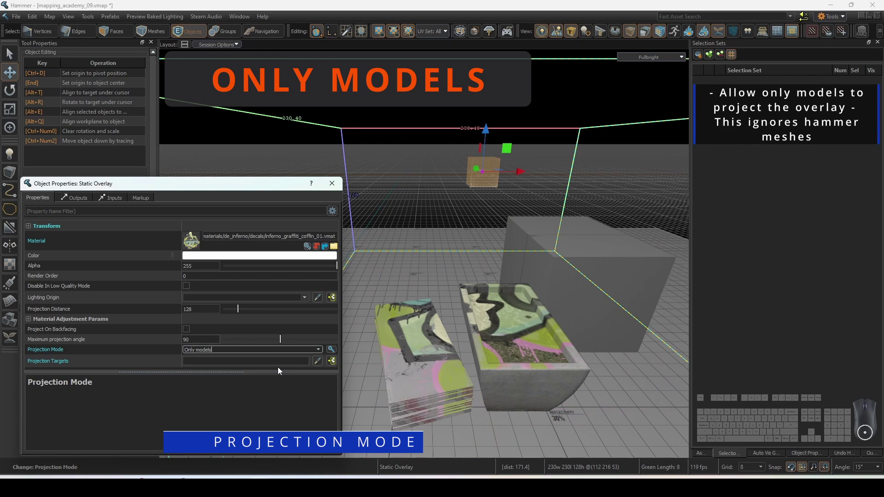
click(316, 348)
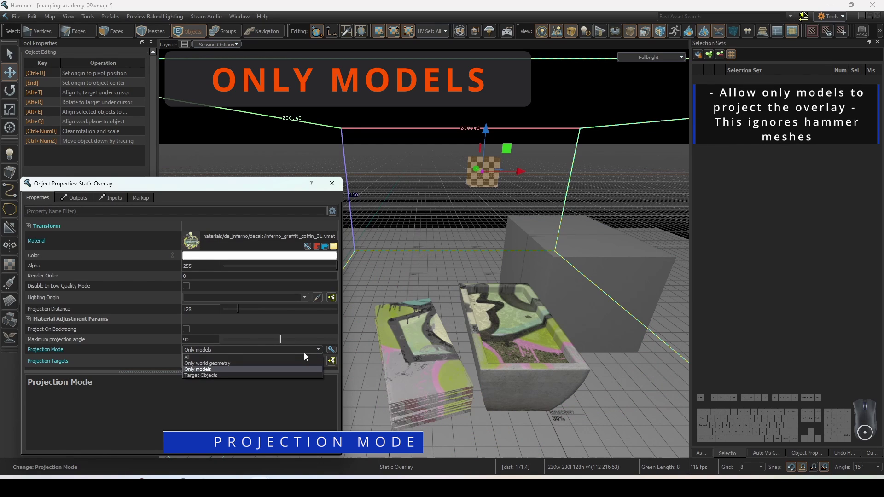
click(297, 356)
click(320, 350)
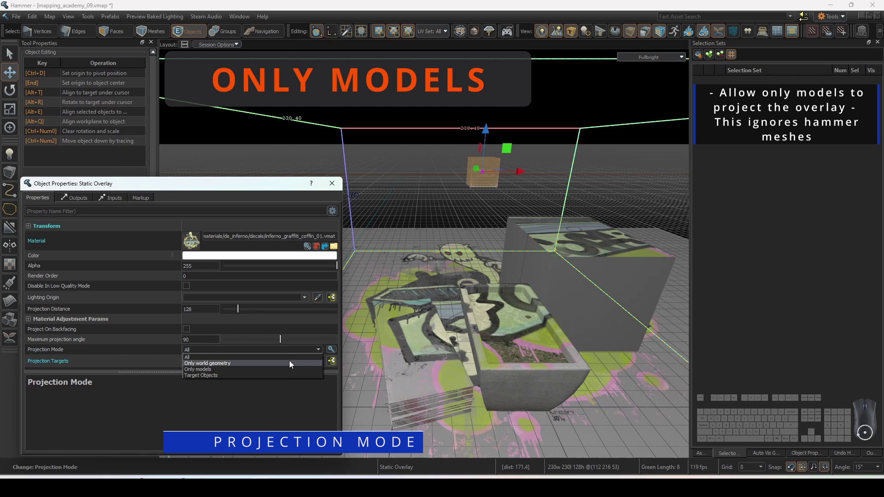
click(280, 366)
click(318, 350)
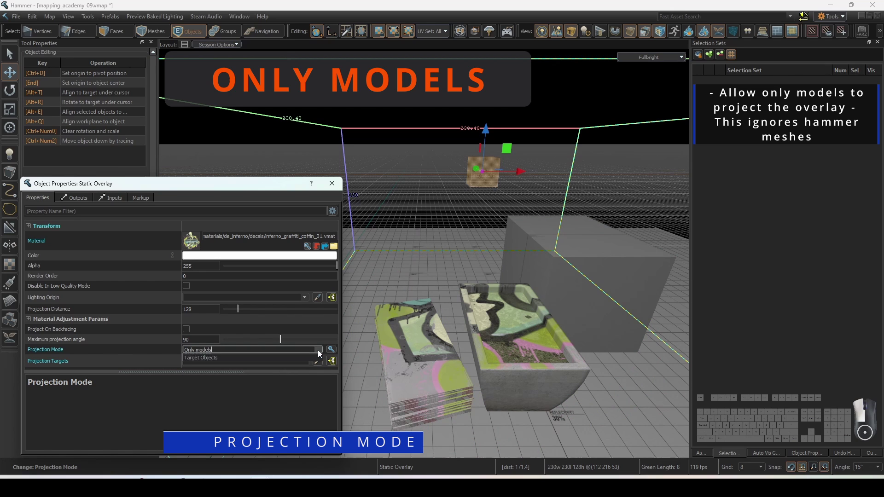
click(292, 358)
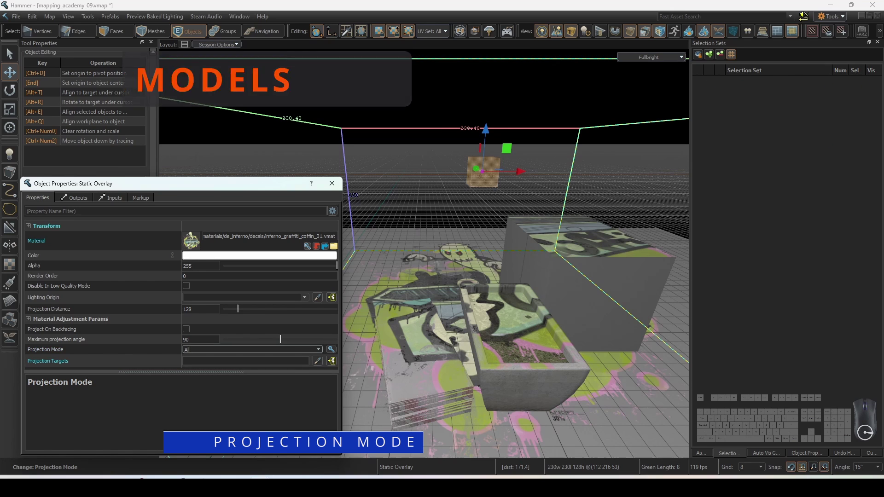
Set the graffiti overlay's Projection Mode to Target Objects
click(319, 350)
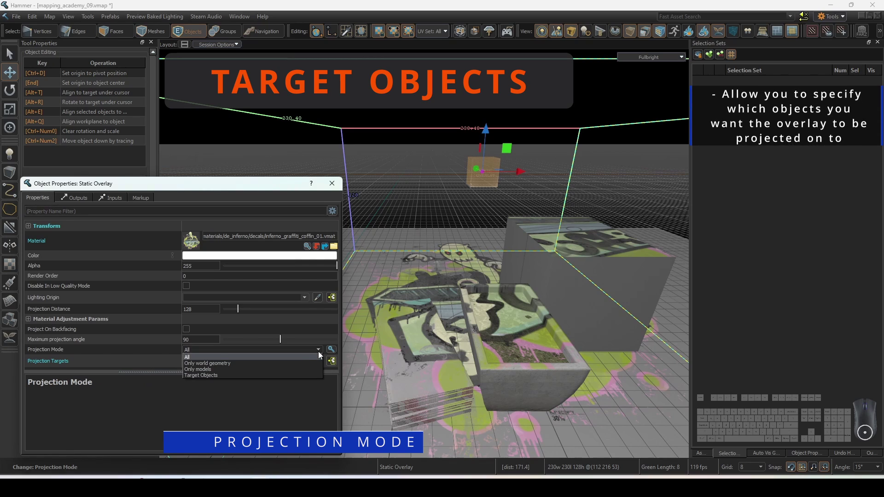
click(256, 375)
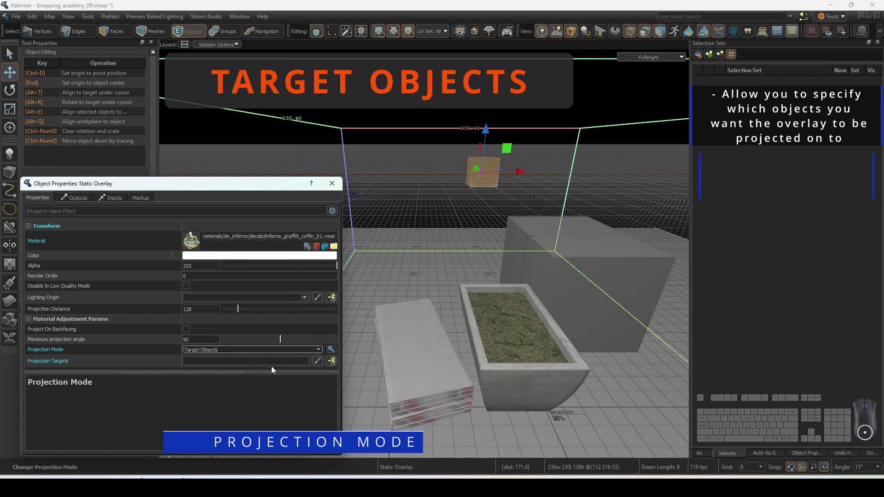
click(319, 349)
click(294, 355)
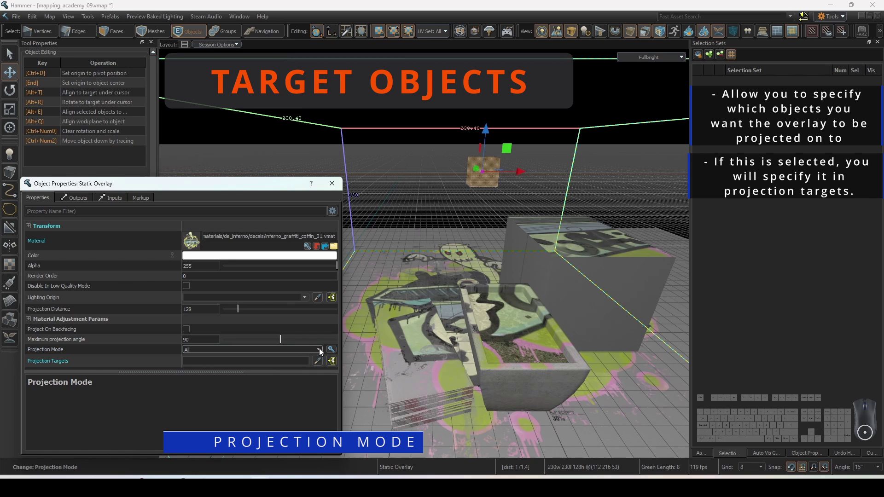
click(319, 350)
click(228, 374)
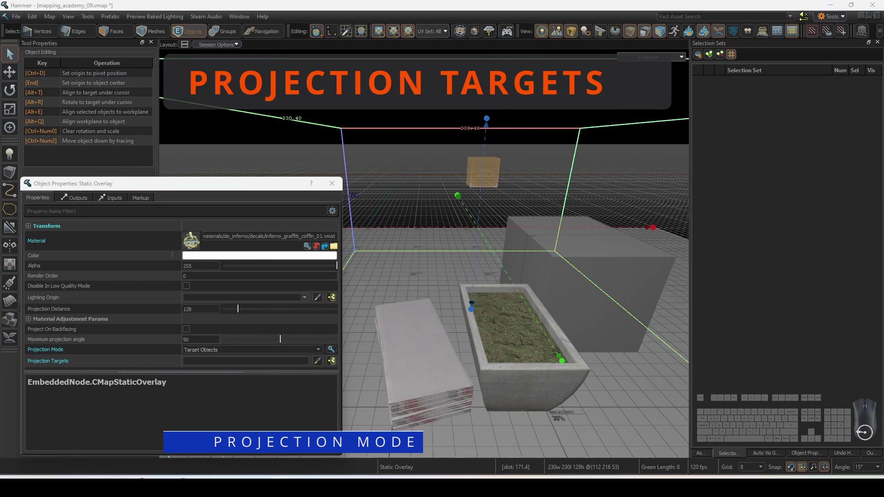
Pick the sheetrock stack, concrete planter, grey box and floor as Projection Targets
click(318, 361)
click(434, 281)
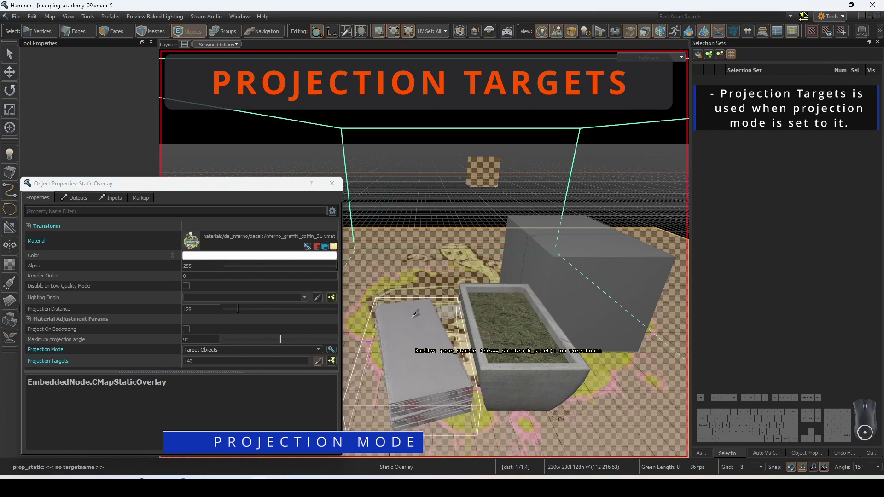
click(411, 331)
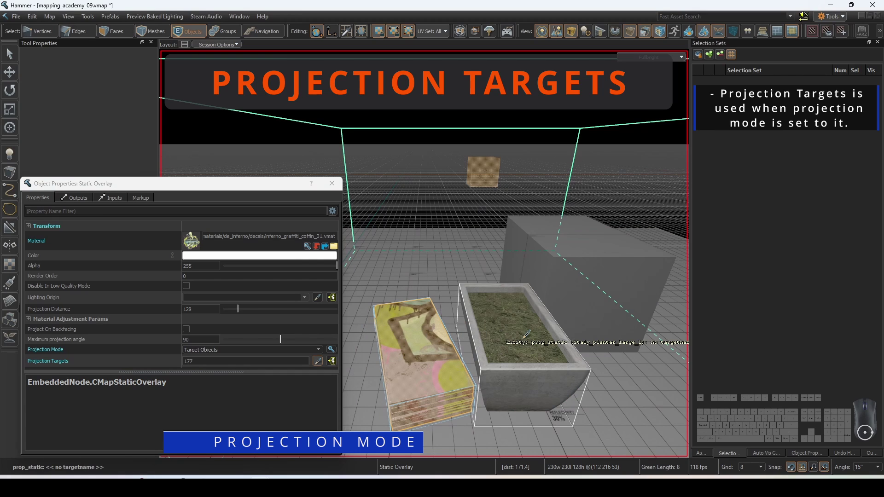
click(525, 335)
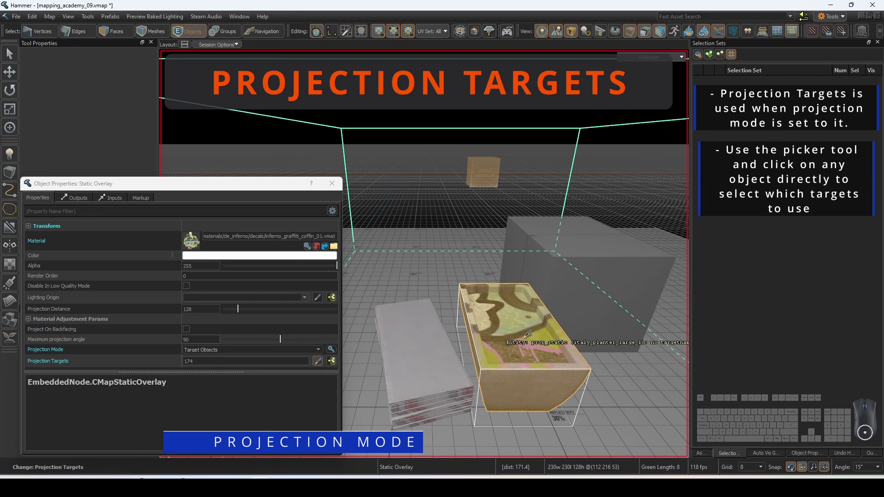
click(539, 259)
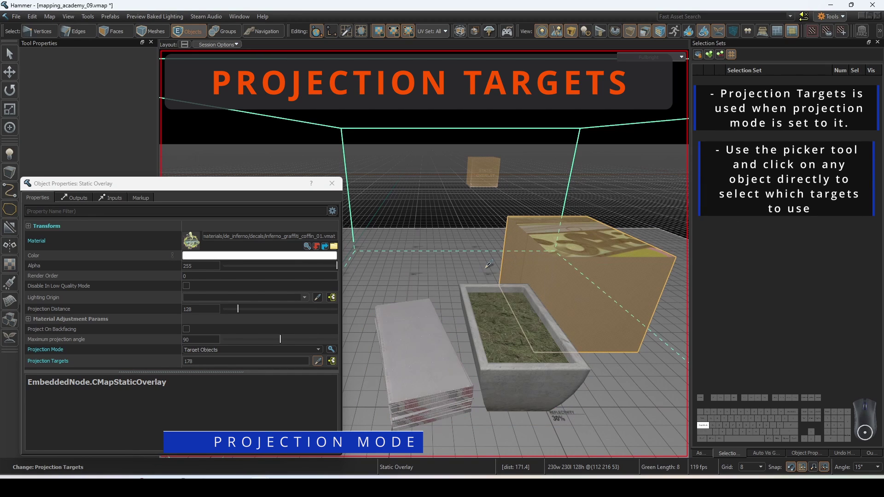
click(460, 268)
click(412, 310)
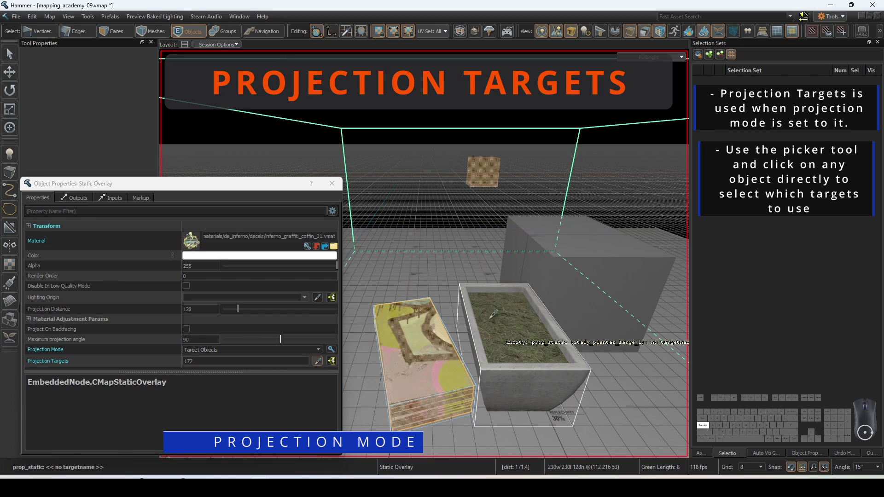
ctrl+click(505, 314)
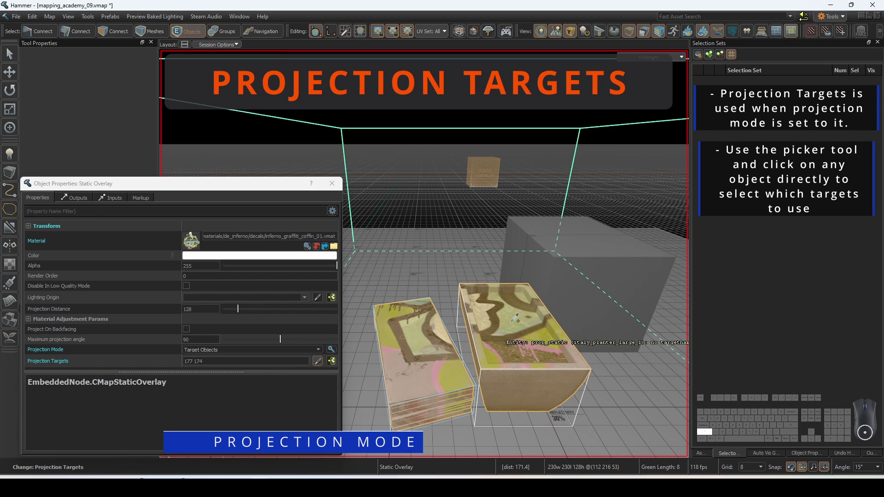
ctrl+click(558, 267)
ctrl+click(446, 271)
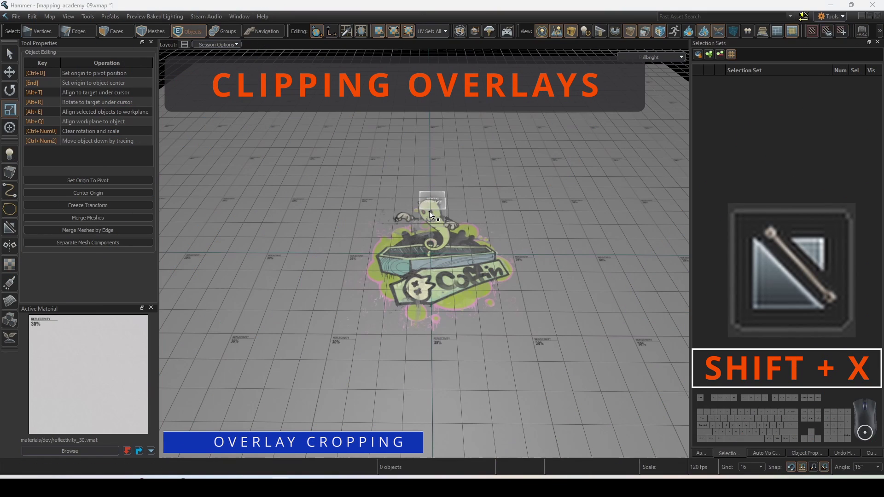
Abandon a first clip attempt and select the graffiti overlay's face in Faces mode
key(shift+x)
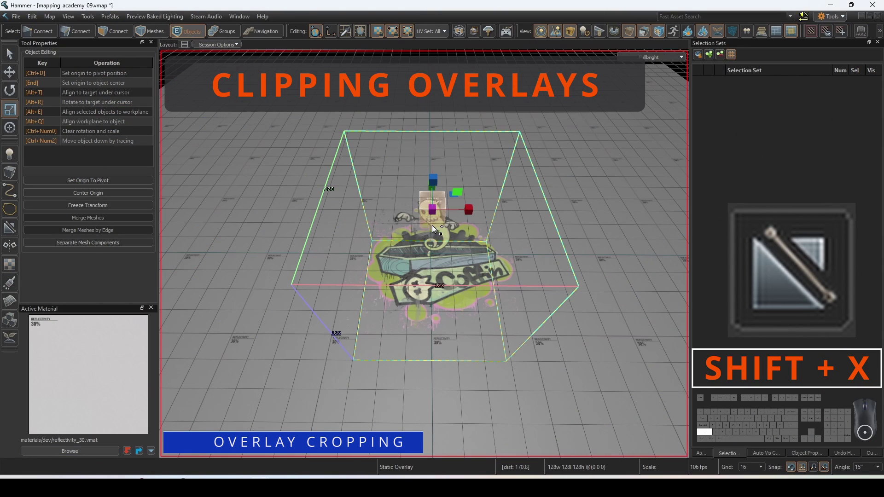
key(shift+x)
drag(431, 271, 496, 254)
drag(543, 224, 409, 212)
key(shift+s)
key(w)
mouse_move(438, 206)
right_down()
mouse_move(438, 191)
mouse_move(437, 209)
right_up()
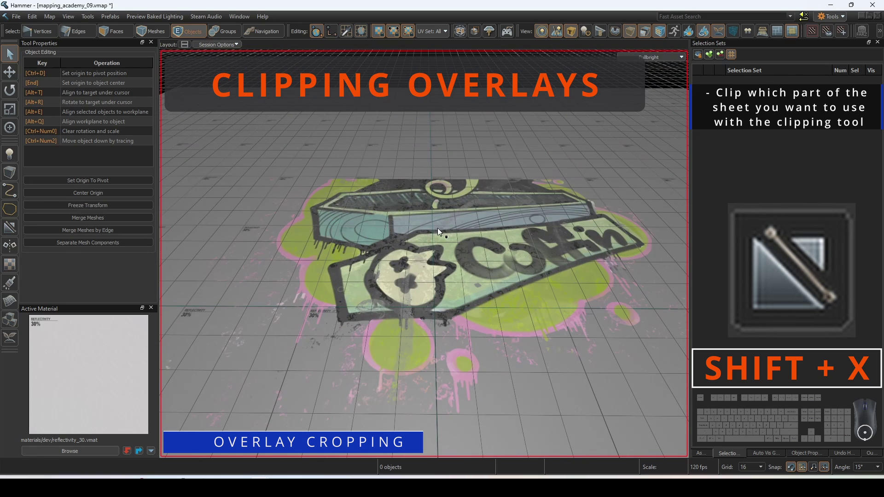
key(3)
click(439, 243)
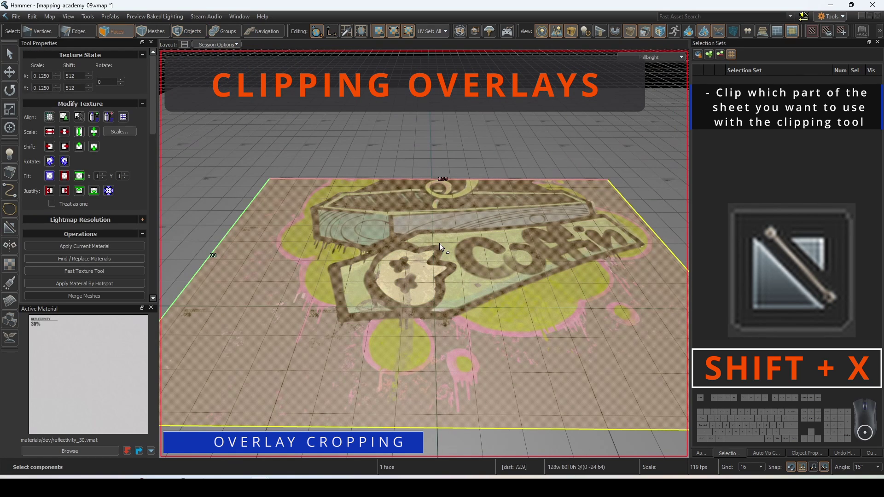
Clip the overlay face along three lines, keeping only the design's right-hand part
key(shift+x)
drag(447, 339, 296, 339)
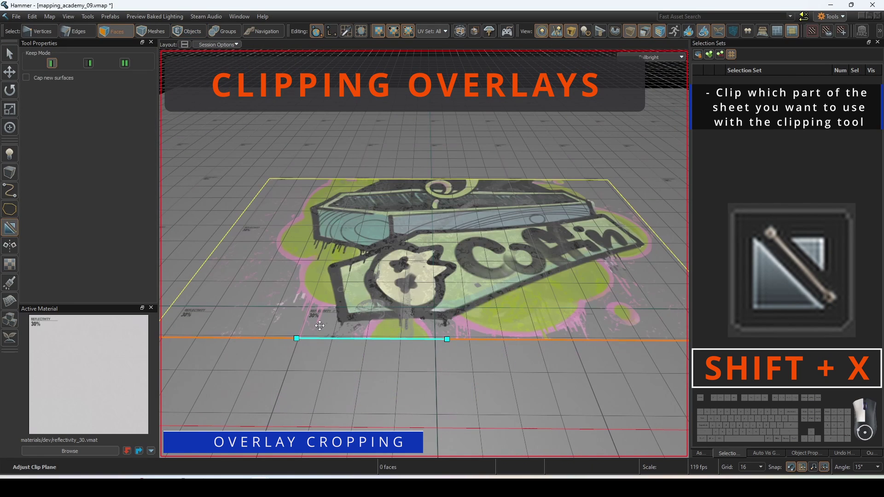
key(s)
key(Return)
drag(549, 273, 559, 318)
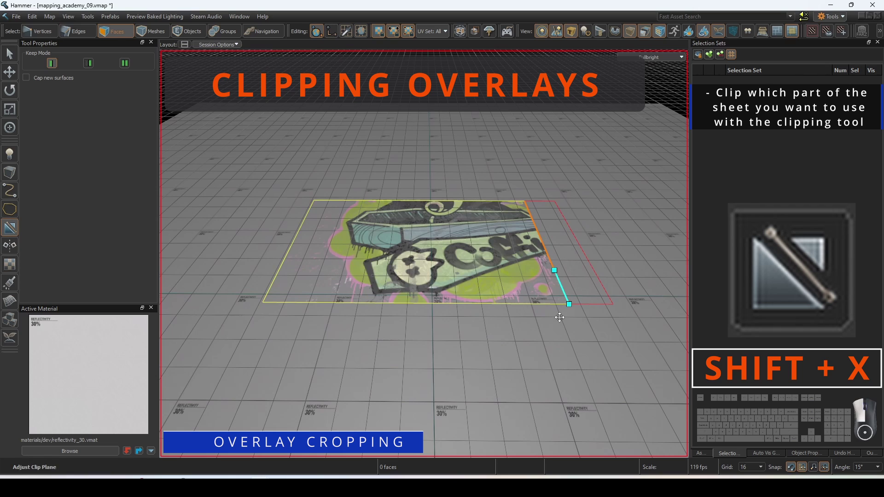
key(Return)
drag(363, 243, 371, 204)
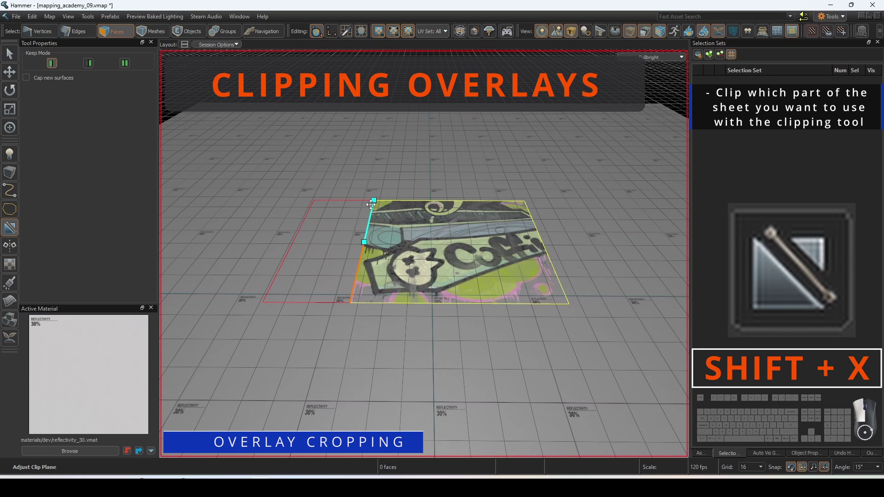
key(Return)
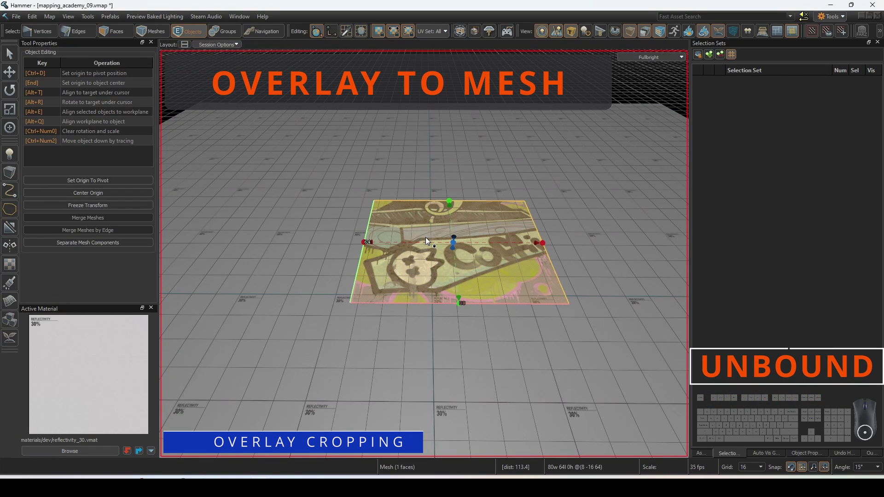
Lower the cropped graffiti mesh down to floor level at Z 0
key(3)
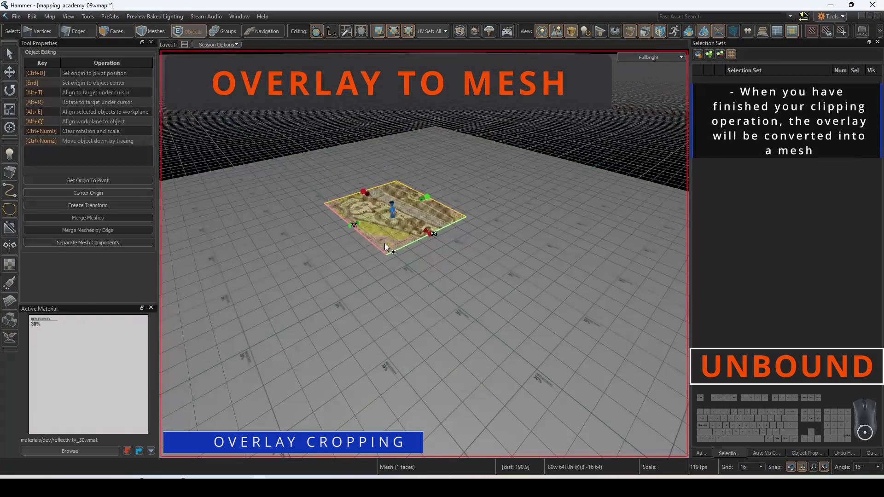
key(w)
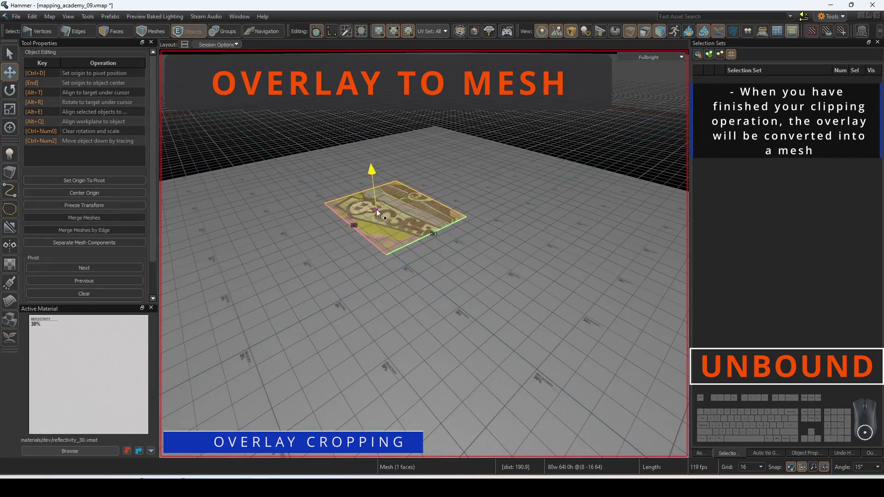
drag(377, 209, 379, 283)
key(w)
right_drag(378, 283, 424, 254)
key(w)
click(460, 151)
key(Escape)
right_drag(460, 151, 424, 253)
key(s)
key(w)
Shift the mesh's bottom edge 64 units right to skew it into a parallelogram
key(2)
click(556, 227)
key(t)
drag(587, 231, 606, 248)
scroll(502, 326, down, 3)
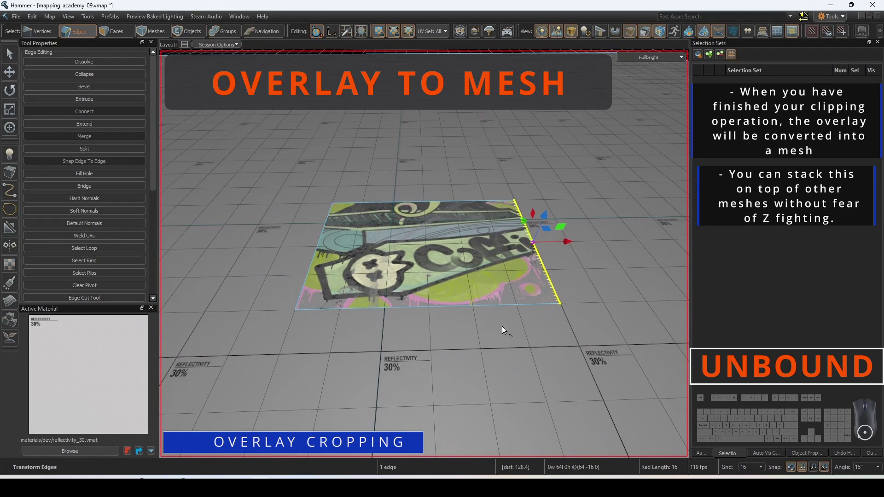
click(483, 307)
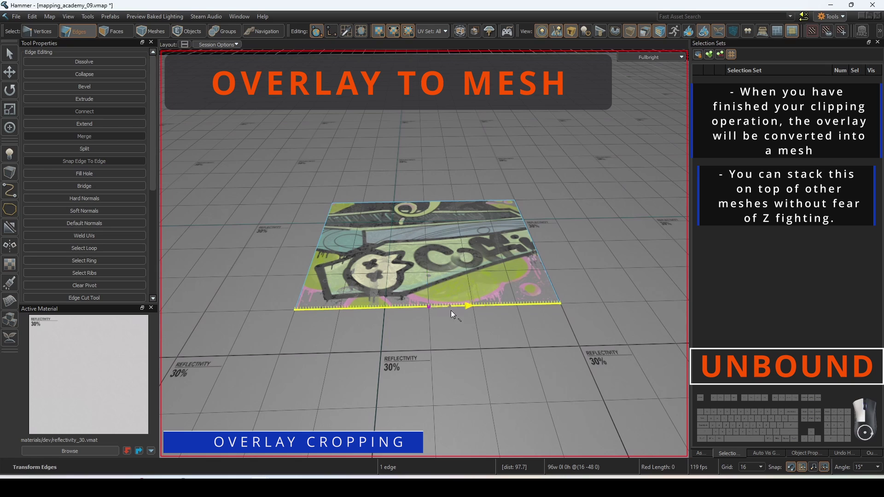
drag(452, 311, 607, 323)
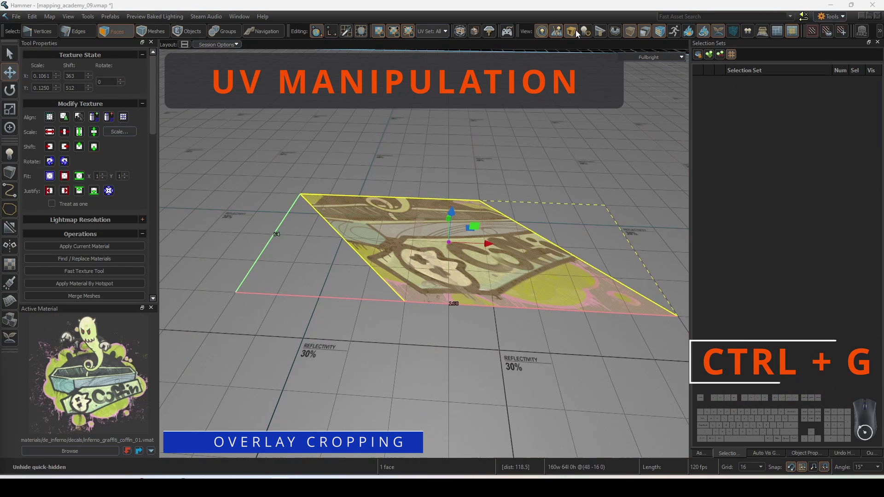
Pull the face's top, left and right UV bounds inward in the Fast Texturing Tool (Ctrl+G)
key(ctrl+g)
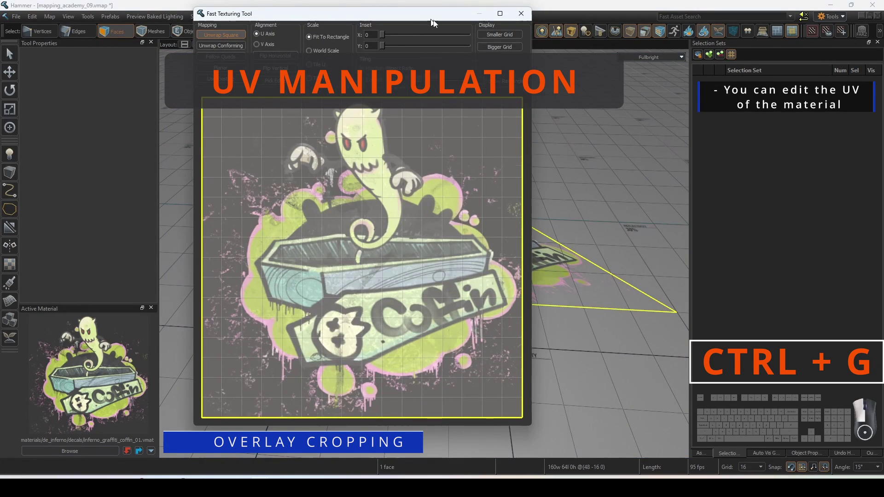
drag(433, 23, 792, 54)
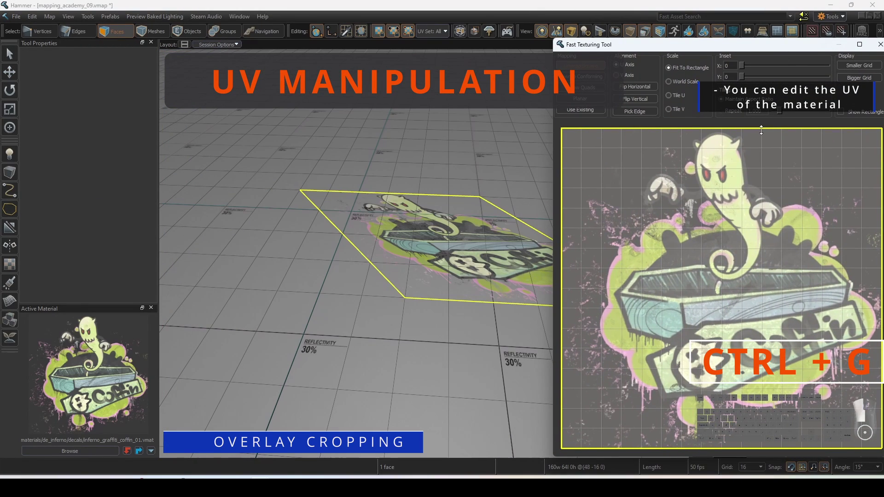
drag(761, 130, 761, 169)
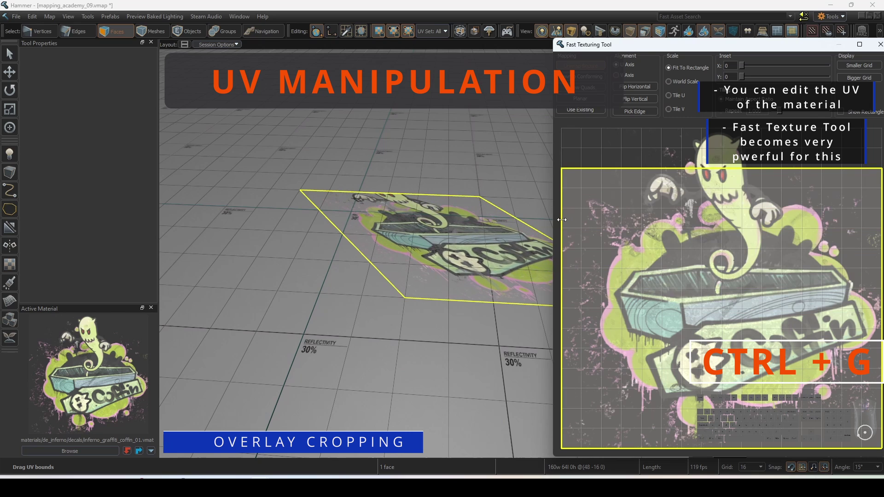
drag(562, 220, 621, 237)
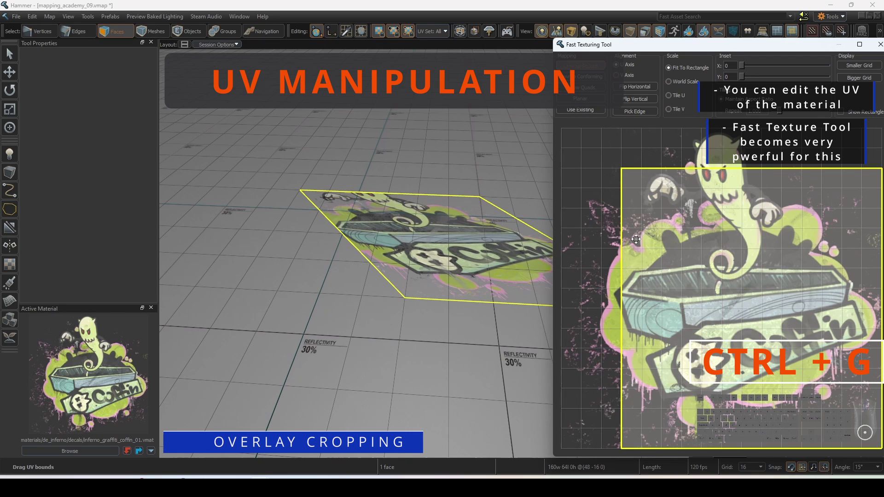
drag(880, 236, 765, 225)
key(ctrl+g)
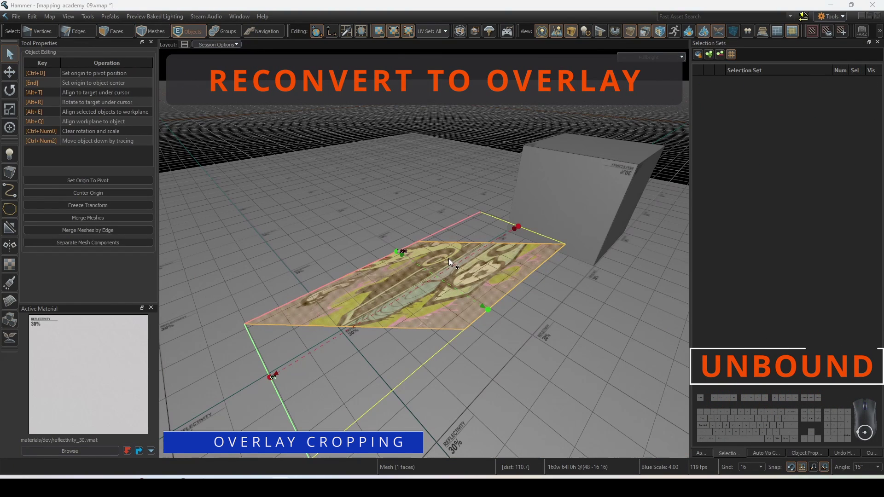
Convert the skewed graffiti mesh to an overlay via Selected meshes > Convert To Overlay
right_click(412, 259)
mouse_move(457, 275)
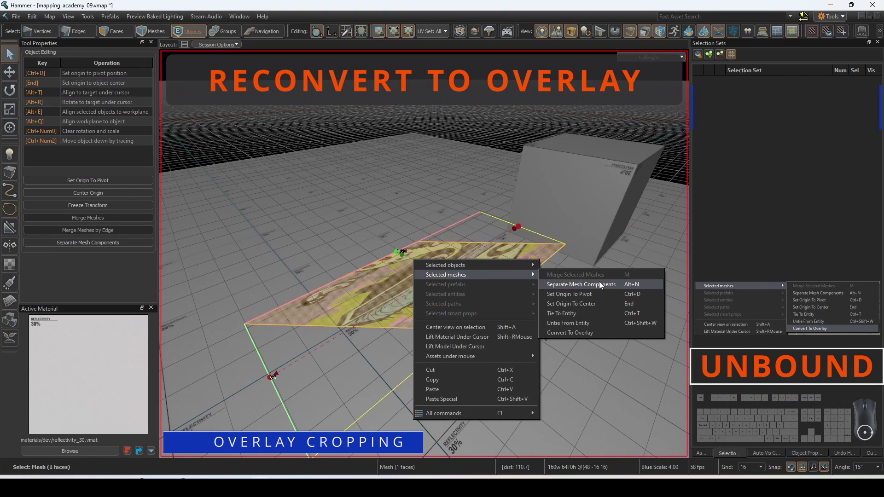
click(608, 337)
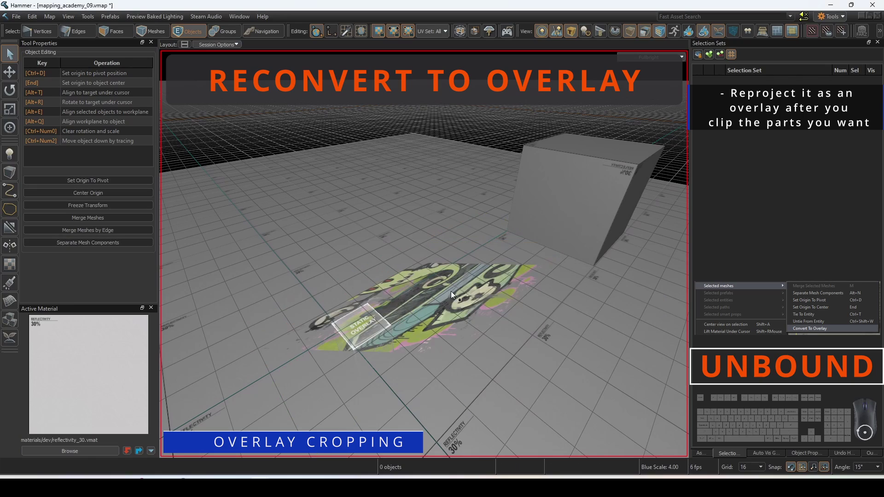
click(372, 327)
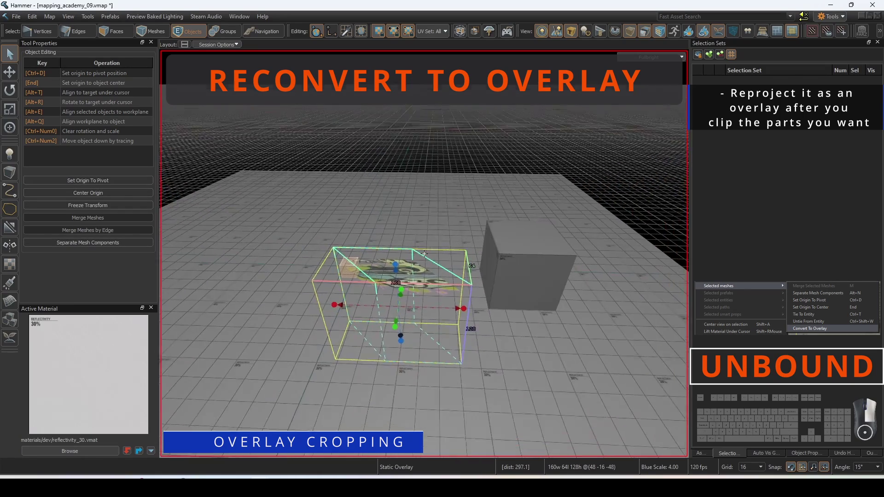
Move and tilt the new overlay box so the graffiti projects across the nearby block
key(e)
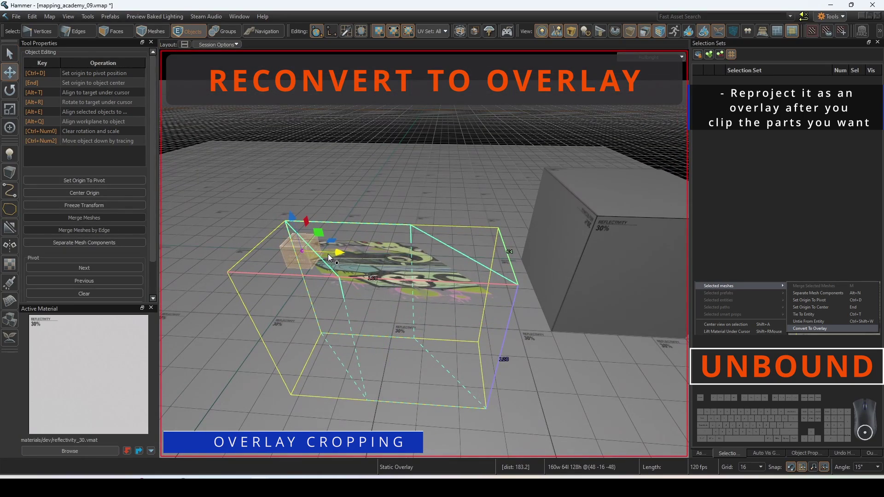
drag(328, 253, 469, 236)
key(s)
mouse_move(468, 236)
right_down()
mouse_move(424, 254)
mouse_move(462, 242)
right_up()
key(t)
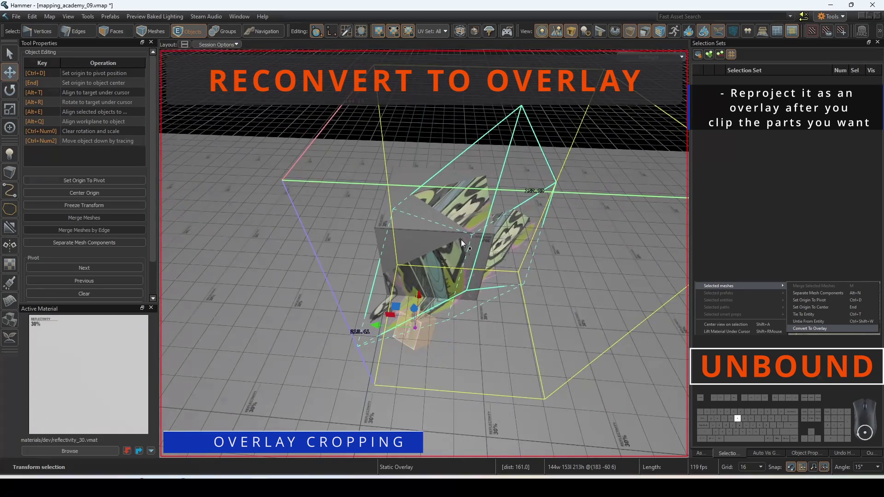
right_drag(416, 310, 424, 254)
click(439, 141)
right_drag(396, 319, 526, 161)
key(a)
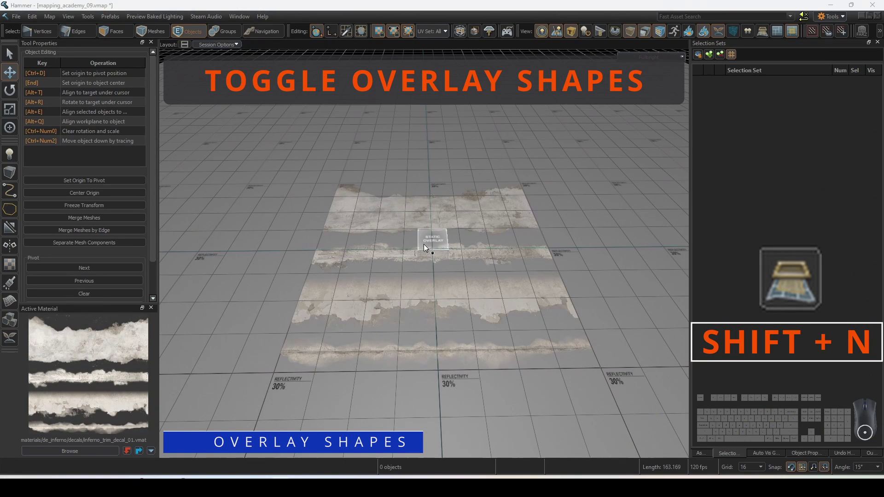
Show Overlay Shapes for the trim decal overlay and adjust the shape's top height
click(423, 244)
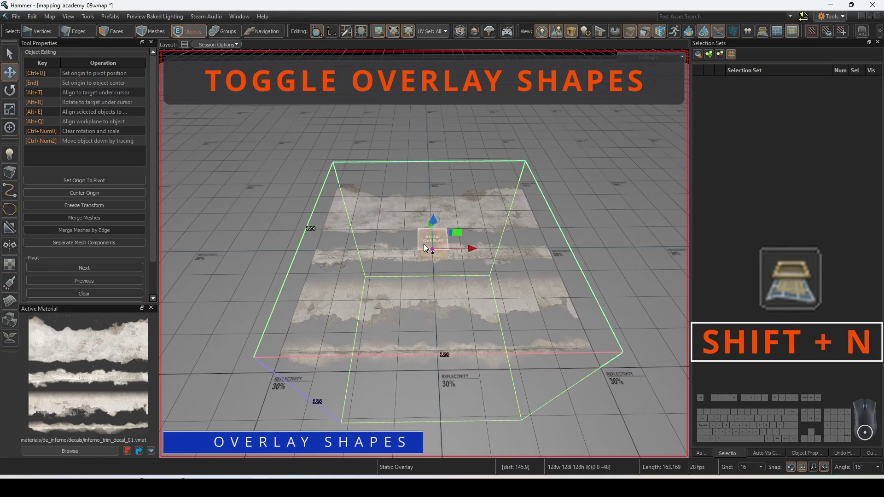
click(769, 28)
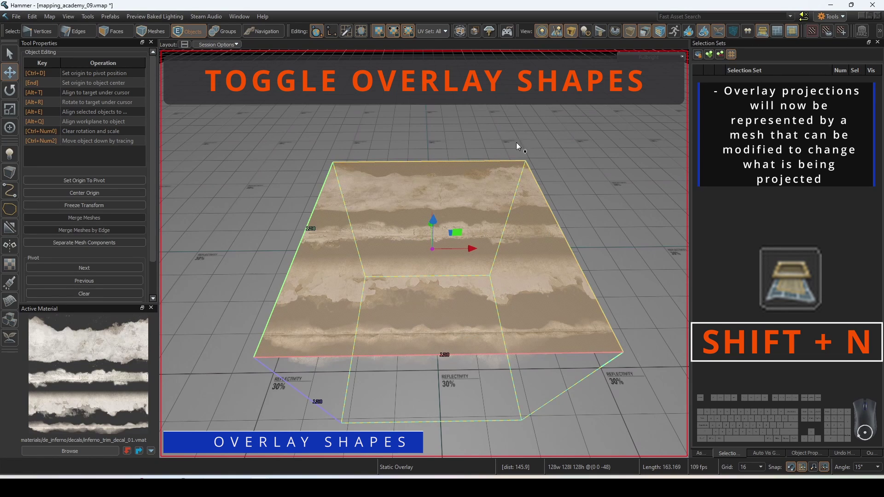
key(a)
right_drag(431, 195, 536, 180)
key(w)
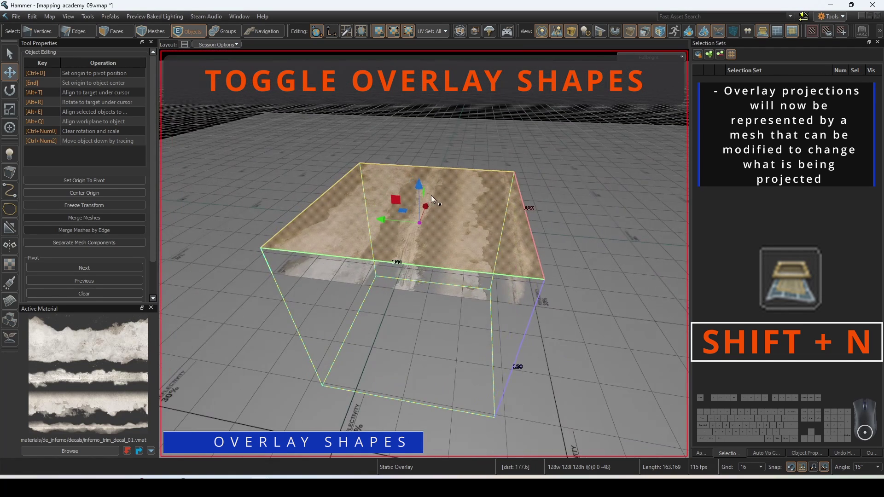
drag(418, 207, 430, 138)
right_drag(430, 138, 426, 171)
Select an overlay mesh edge and move it, finally 128 units, to resize the covered floor area
key(s)
key(2)
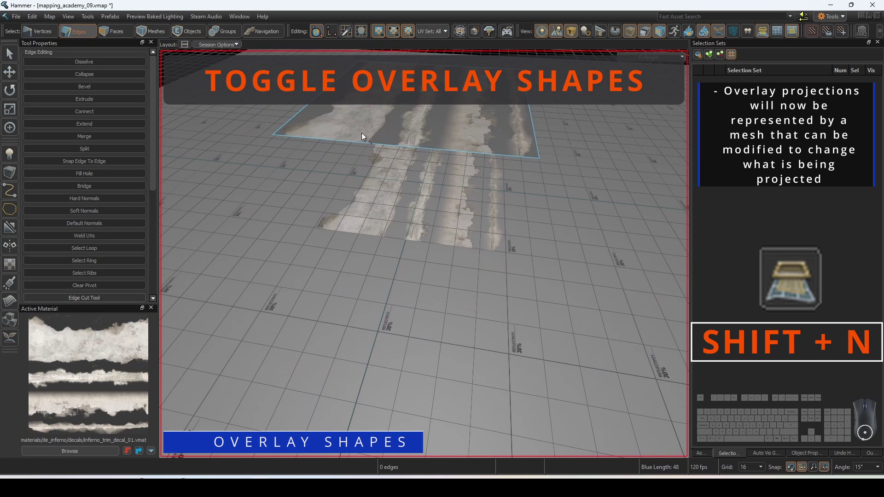
click(368, 142)
click(368, 142)
drag(407, 132, 371, 209)
key(w)
right_drag(371, 209, 313, 189)
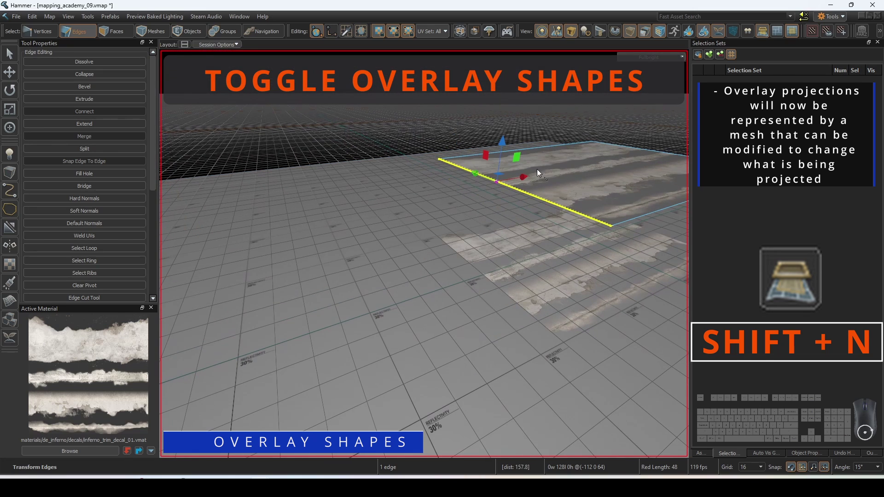
drag(523, 177, 364, 215)
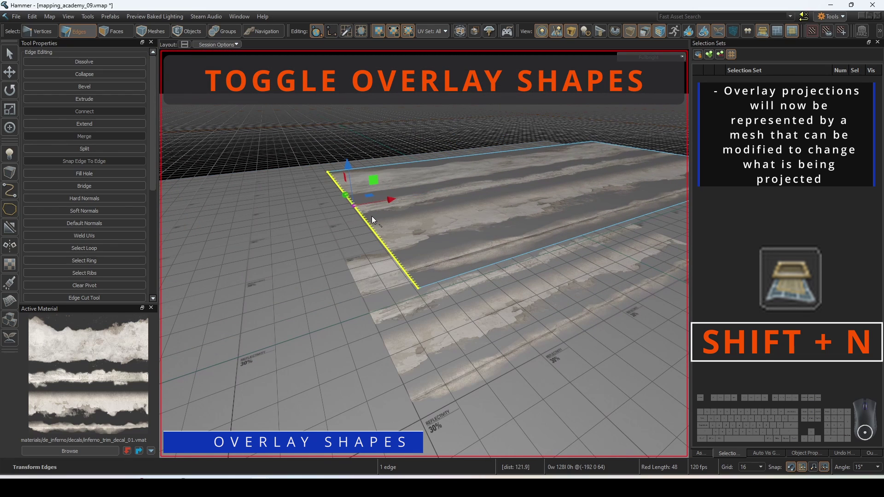
drag(387, 199, 438, 190)
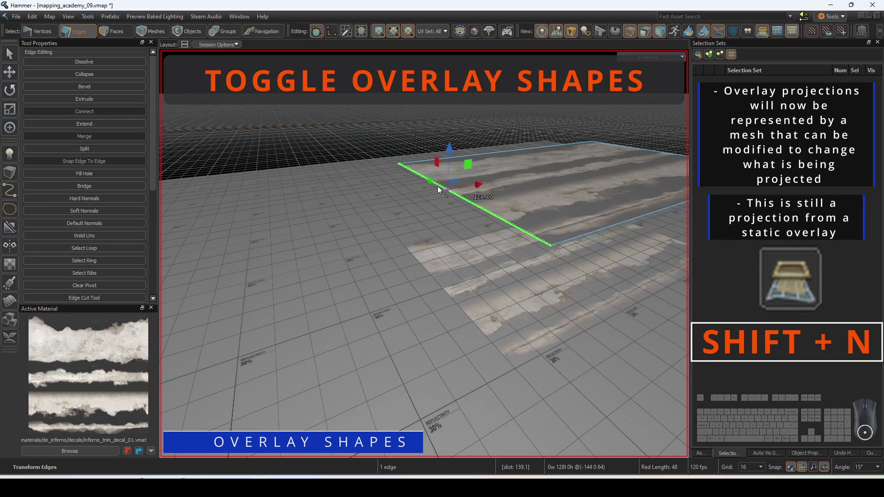
key(s)
right_drag(437, 199, 430, 195)
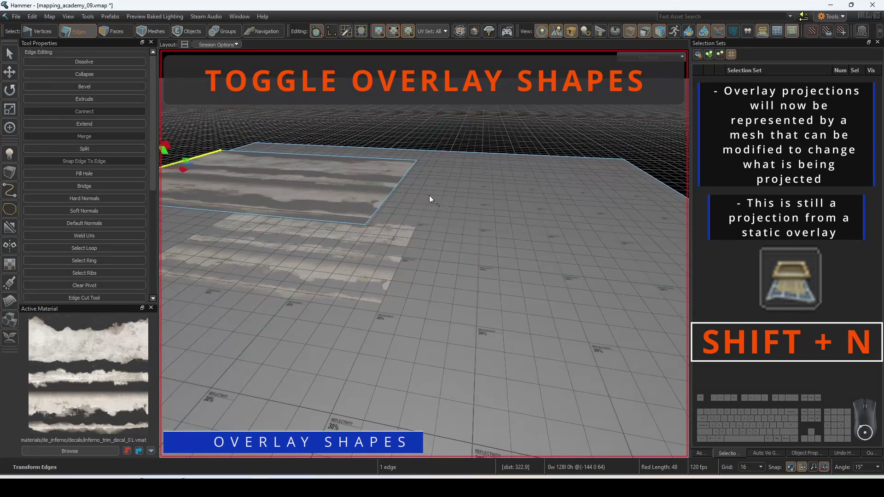
Hide Overlay Shapes again and deselect the overlay
click(750, 32)
click(325, 197)
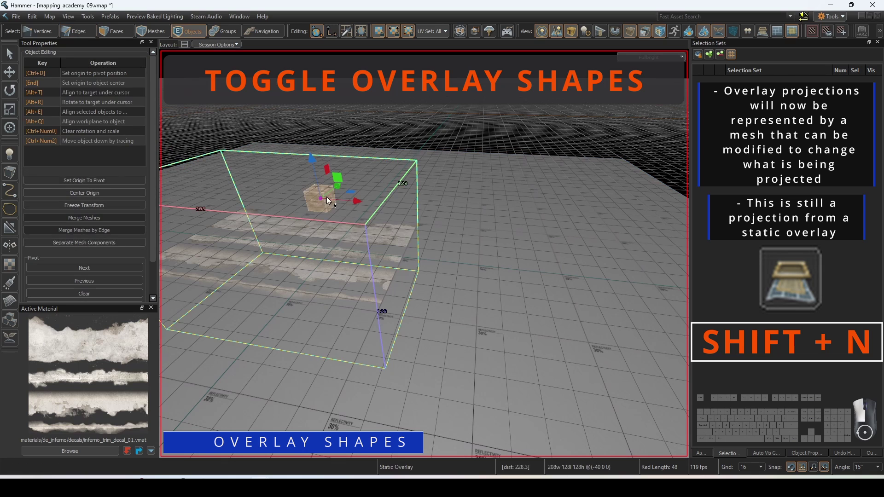
click(415, 117)
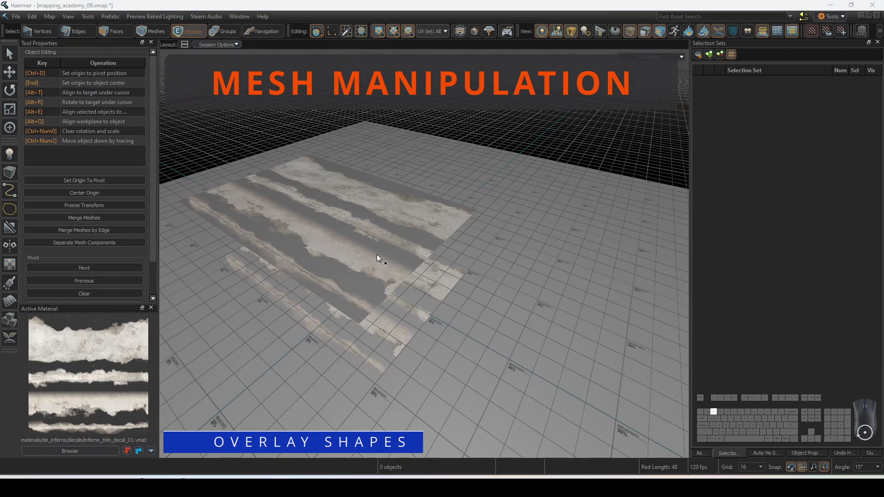
Select the overlay strip's end edge and rotate-extrude it into a curved fan
click(411, 272)
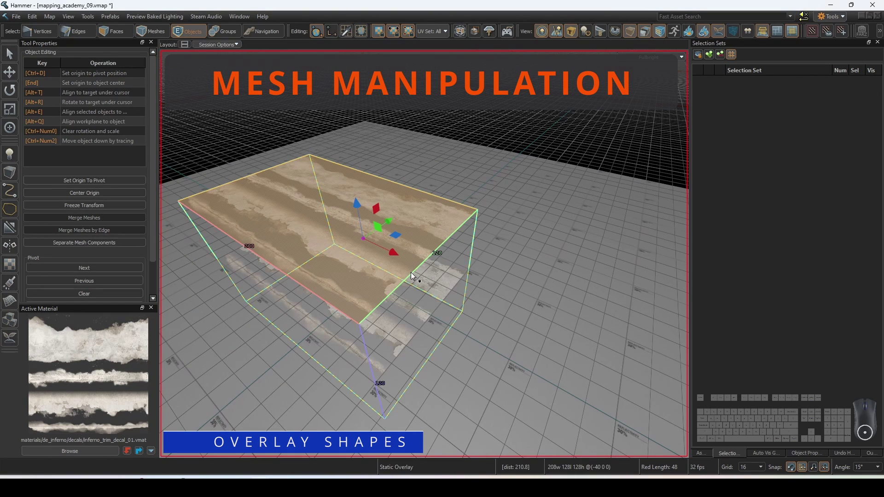
key(2)
click(442, 244)
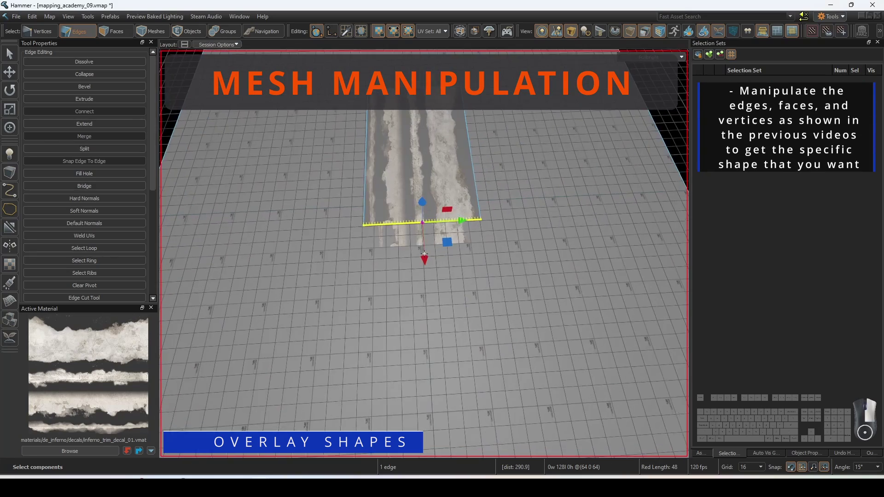
key(e)
mouse_move(513, 271)
shift+mouse_down()
mouse_move(529, 278)
mouse_move(518, 261)
shift+mouse_up()
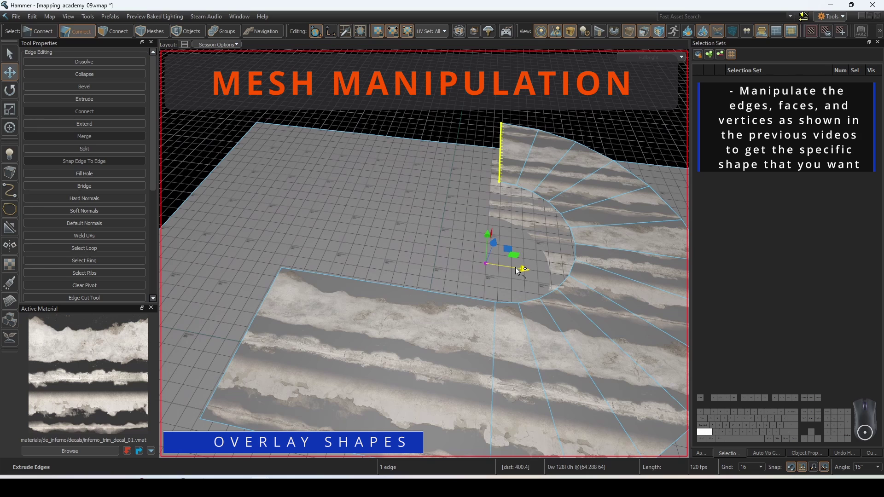
Extrude a long straight arm and further curved segments around the bend into a U-turn
shift+drag(506, 257, 322, 243)
right_drag(451, 88, 405, 113)
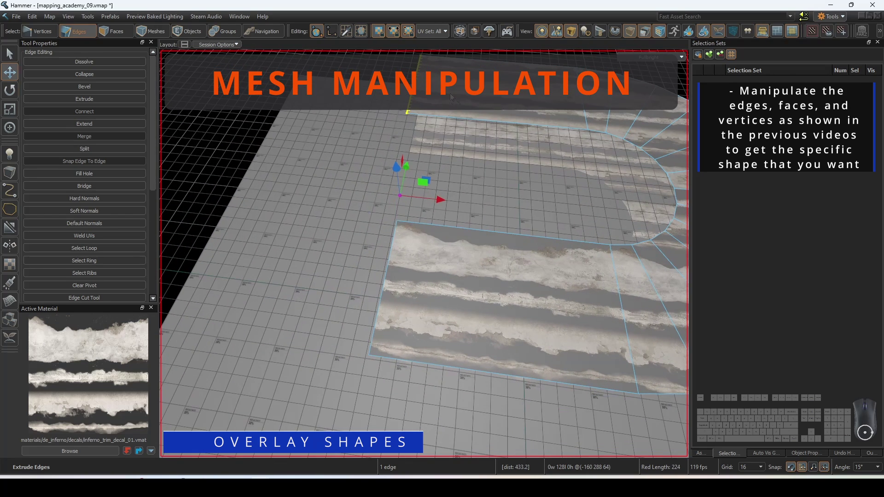
key(r)
shift+drag(418, 224, 372, 355)
key(shift+g)
key(shift+g)
key(shift+g)
key(w)
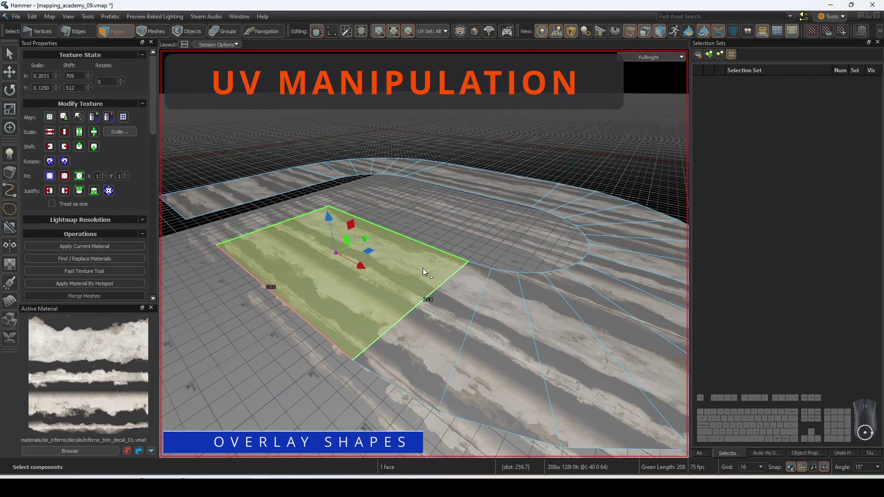
Fit all 21 overlay faces' UVs along the U axis onto one horizontal trim strip
key(ctrl+a)
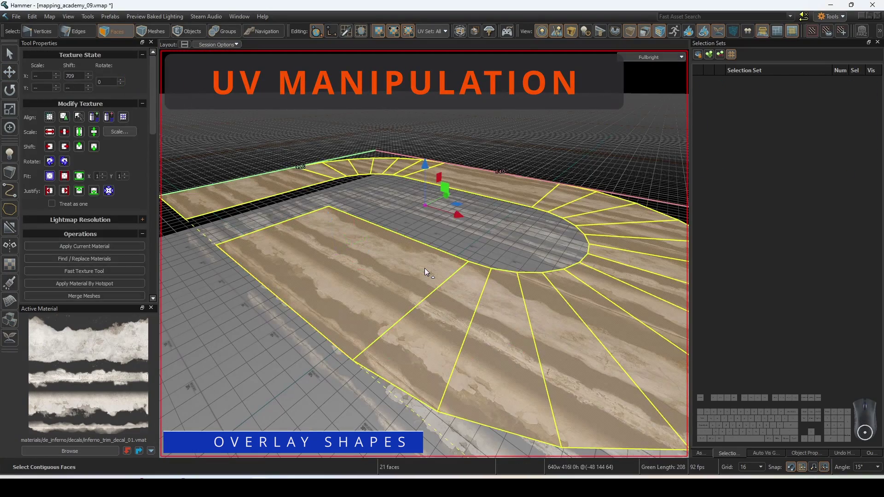
key(shift+t)
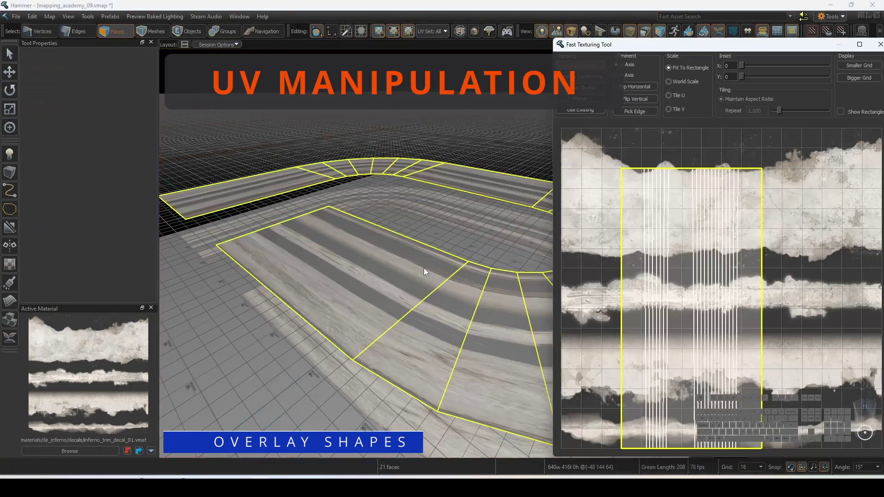
click(629, 76)
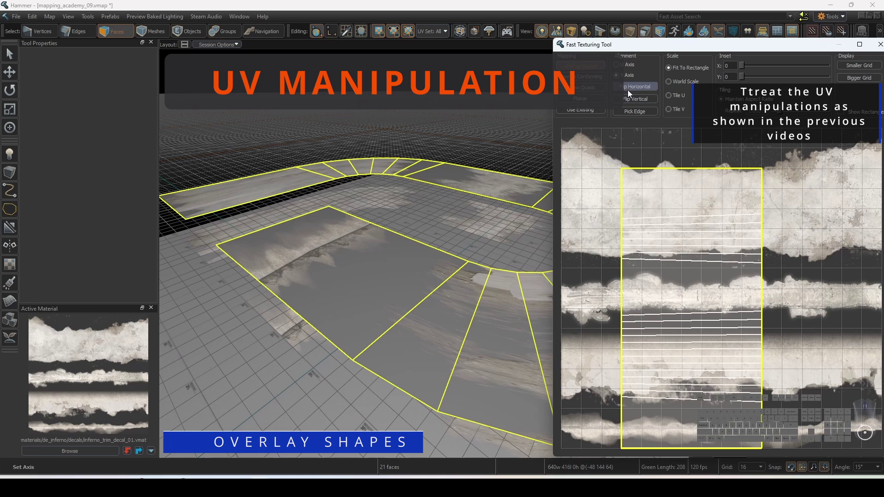
click(626, 65)
drag(649, 169, 653, 269)
drag(698, 447, 695, 327)
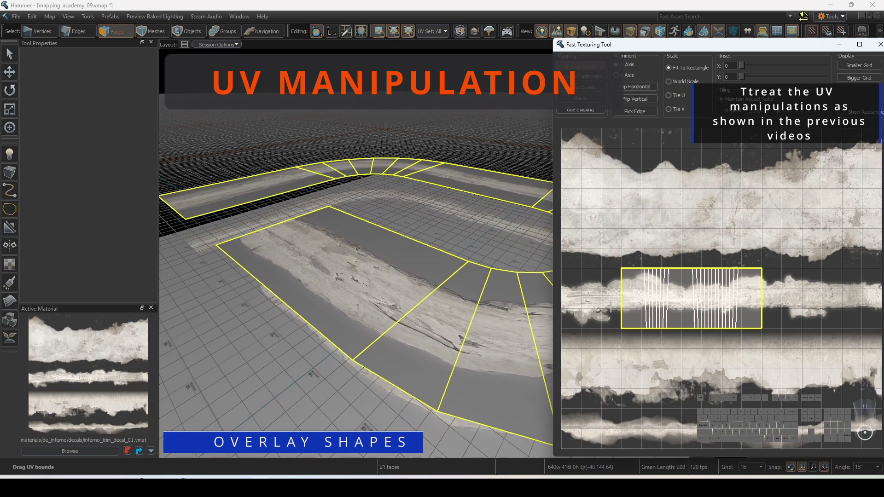
drag(622, 302, 567, 299)
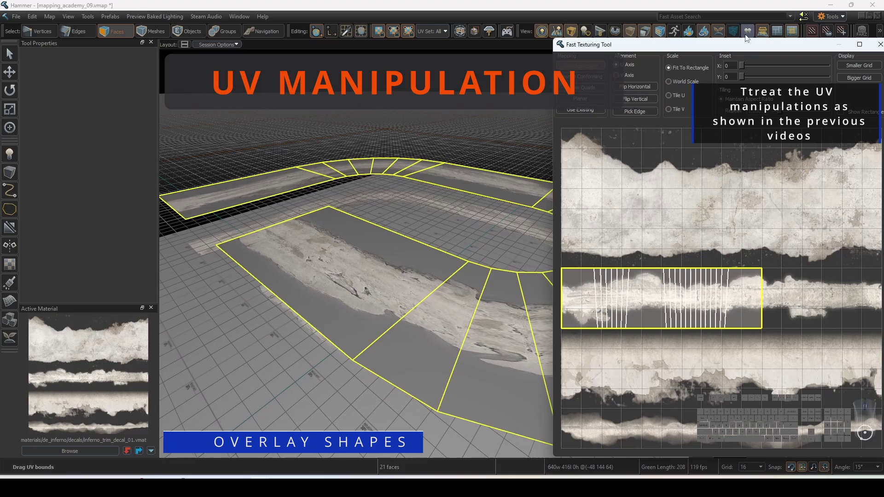
drag(747, 42, 710, 43)
drag(726, 307, 838, 303)
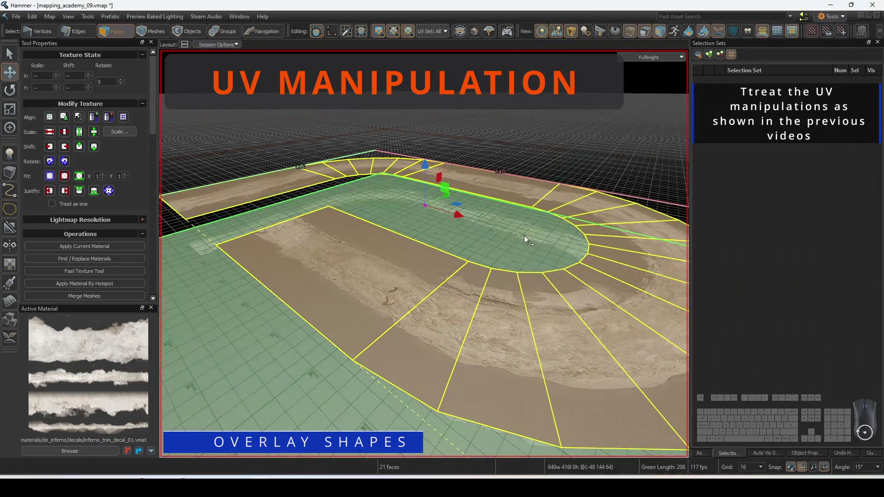
click(449, 146)
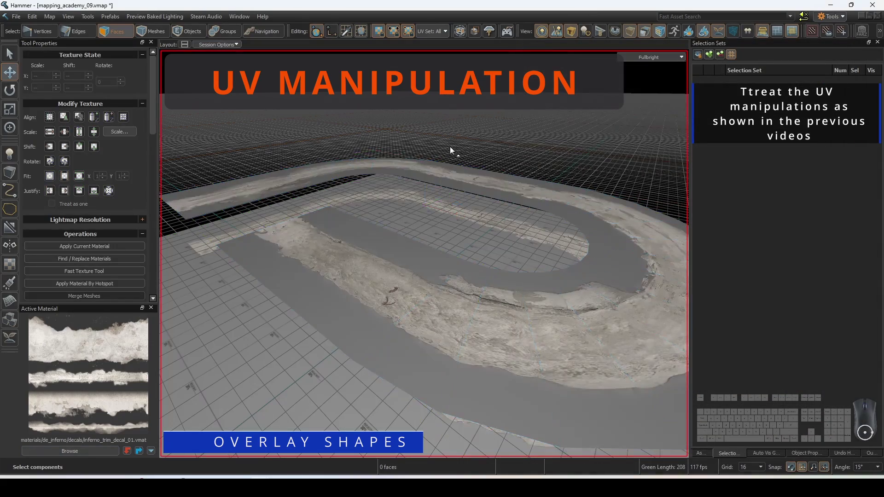
Hide the overlay outlines and orbit around the U-shaped overlay, back in object selection
click(760, 37)
key(a)
right_drag(454, 123, 424, 254)
key(5)
key(a)
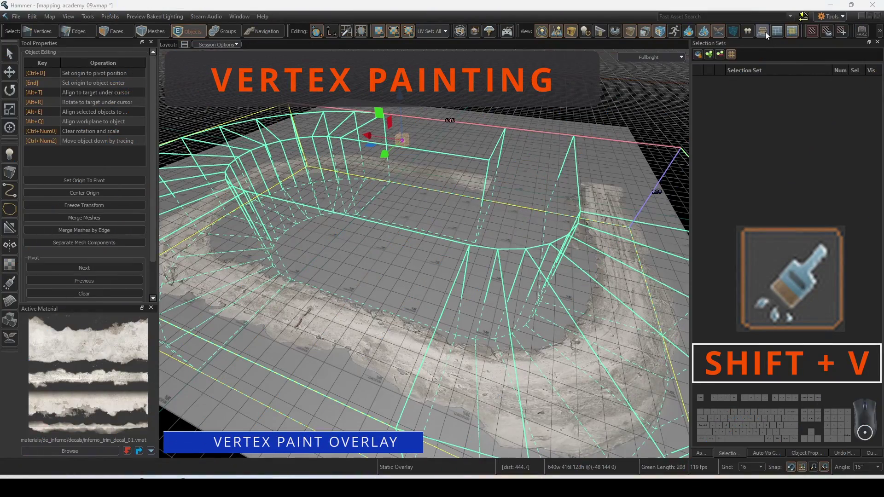
Show vertex paint on the overlays and tilt the view down over the loop
click(763, 31)
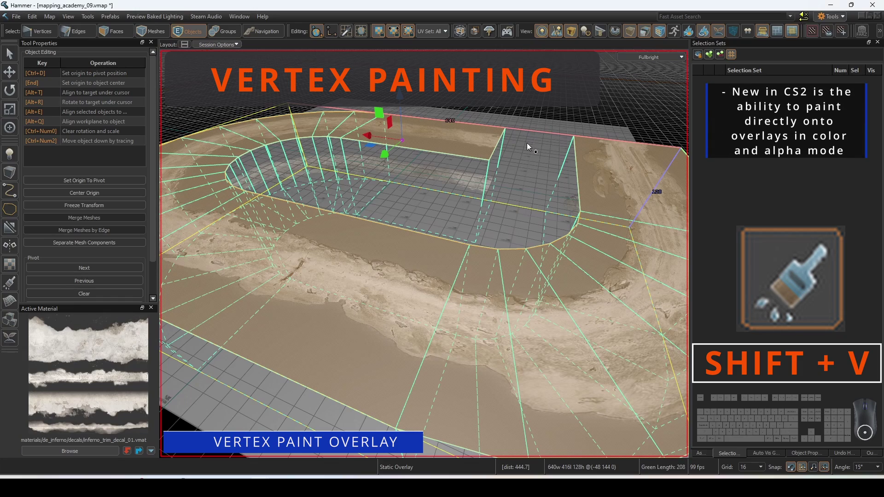
key(s)
right_drag(526, 143, 526, 173)
Set up the vertex Paint tool to paint on everything, radius 119.50, in DarkRed (139, 0, 0)
key(shift+v)
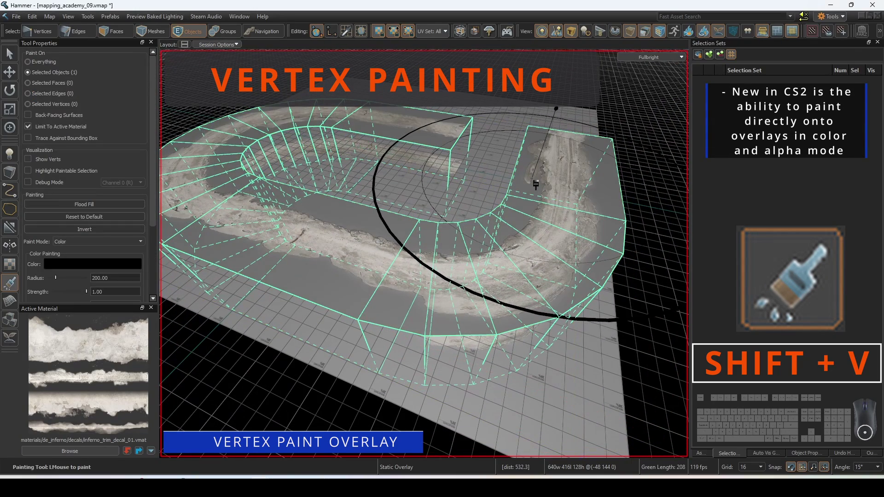
click(53, 61)
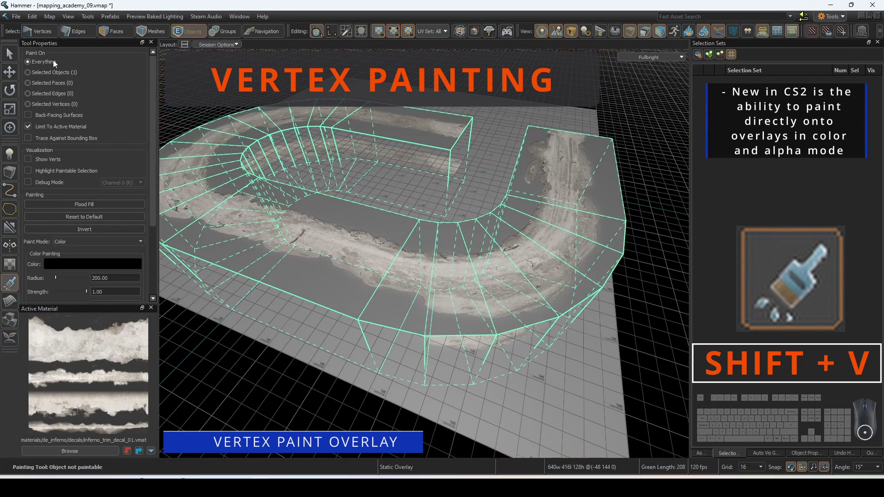
middle_drag(396, 246, 330, 246)
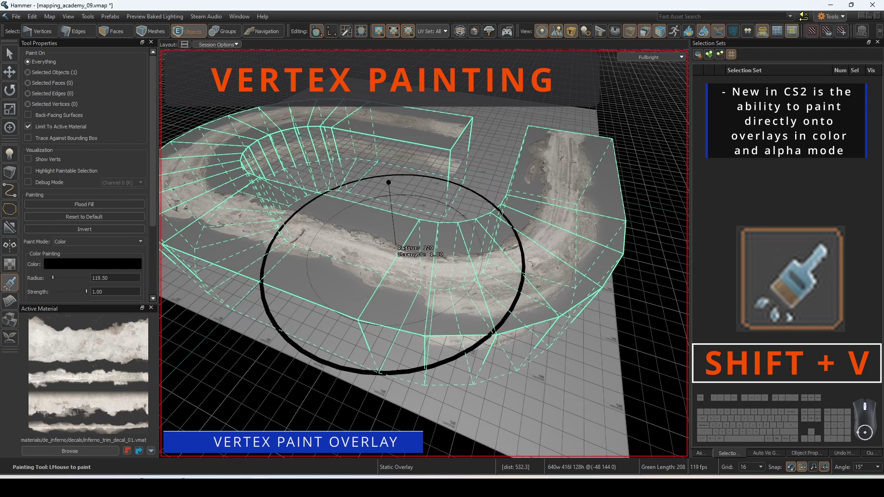
click(101, 263)
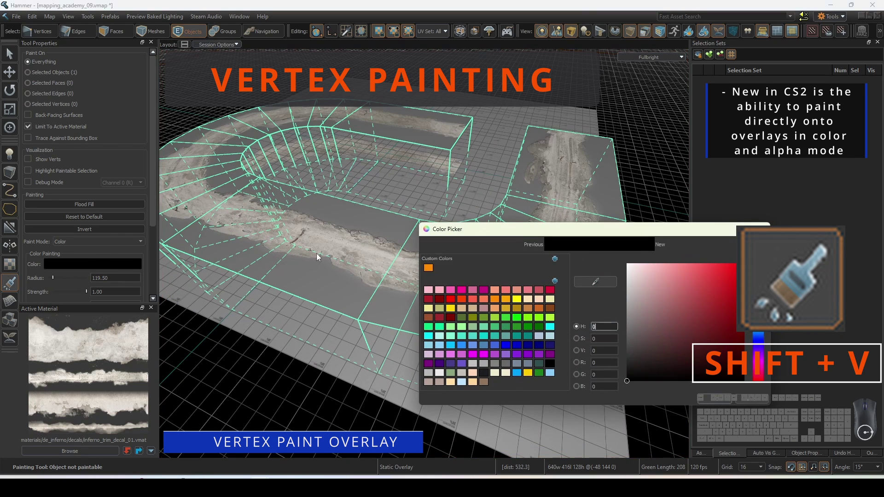
click(440, 300)
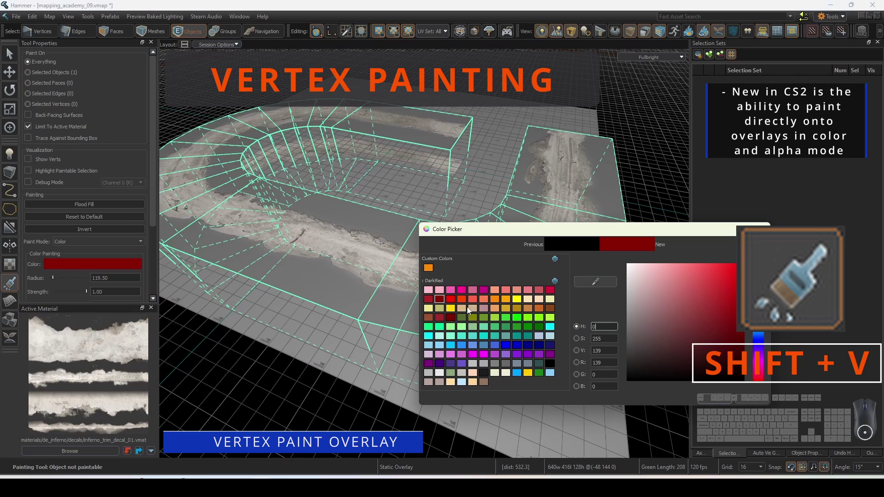
click(706, 399)
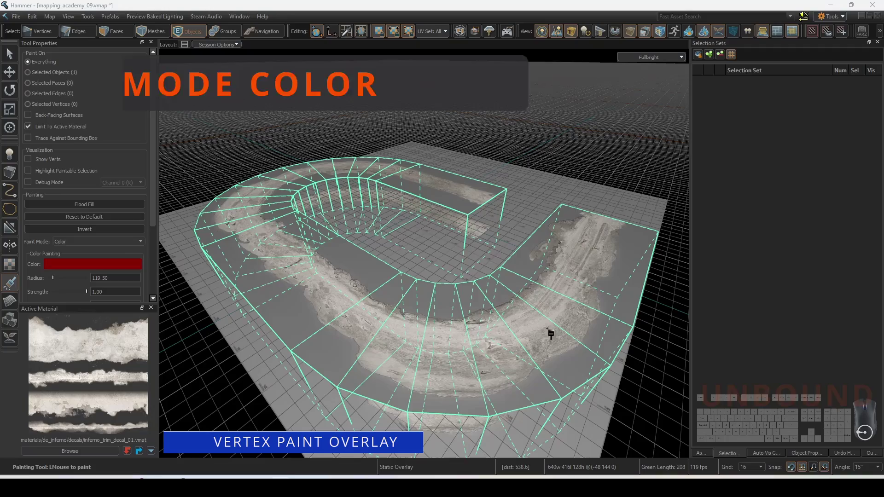
Keep Color paint mode and change the brush colour to yellow
click(113, 242)
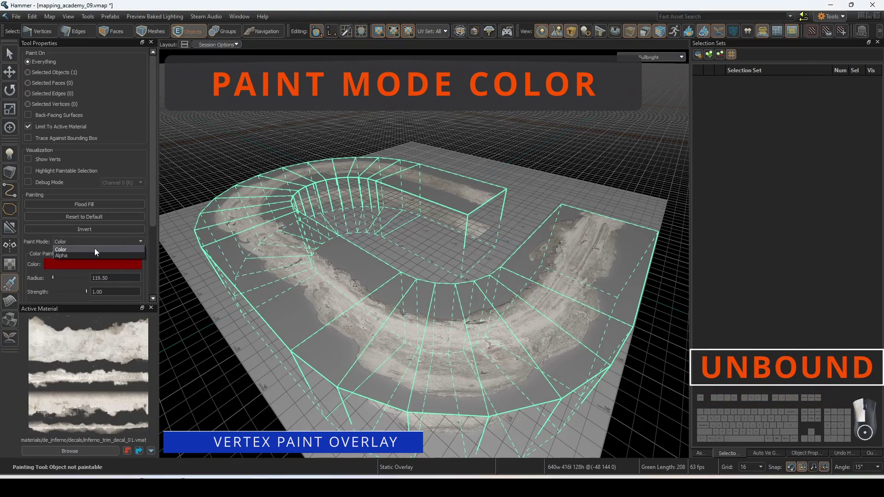
click(94, 249)
click(112, 264)
drag(726, 294, 734, 303)
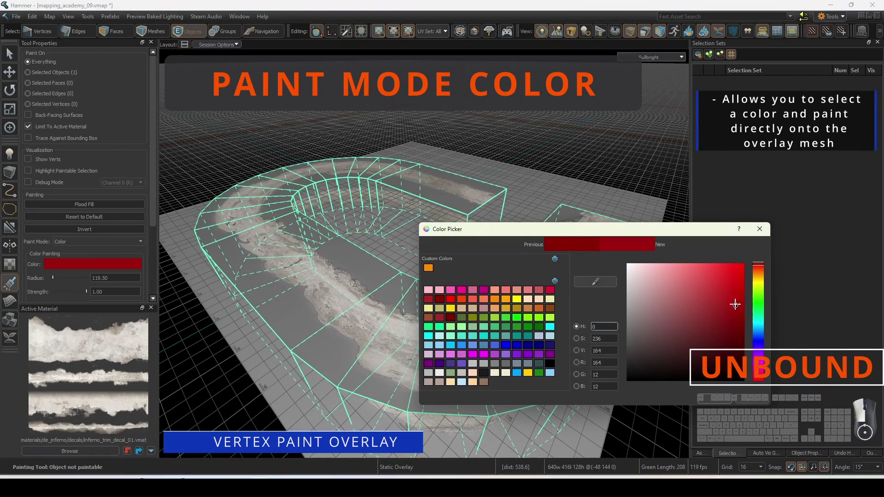
click(759, 281)
click(714, 399)
Paint yellow along the overlay's curve and its lower-left strip
mouse_move(574, 231)
mouse_down()
mouse_move(505, 339)
mouse_move(461, 343)
mouse_up()
key(a)
mouse_move(461, 343)
right_down()
mouse_move(433, 317)
mouse_move(424, 276)
right_up()
key(w)
key(s)
drag(415, 272, 451, 275)
key(a)
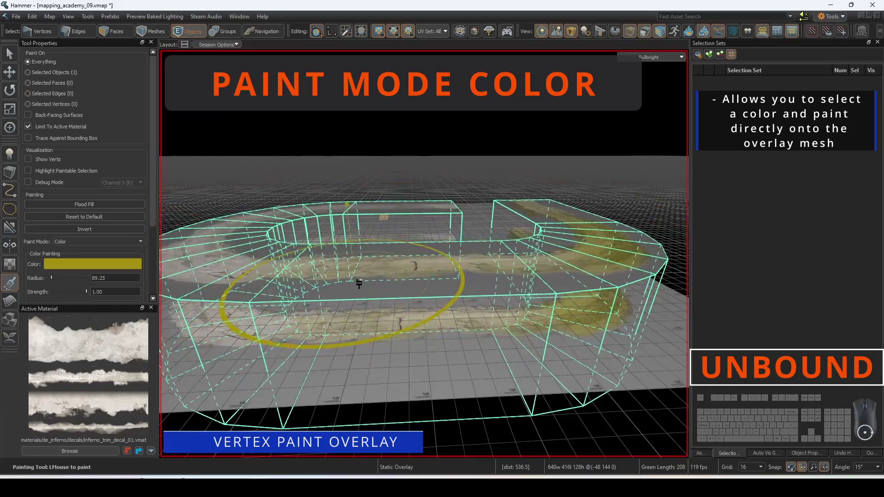
drag(357, 283, 340, 266)
Switch paint mode to Alpha and fade the overlay out near its ends
key(shift+s)
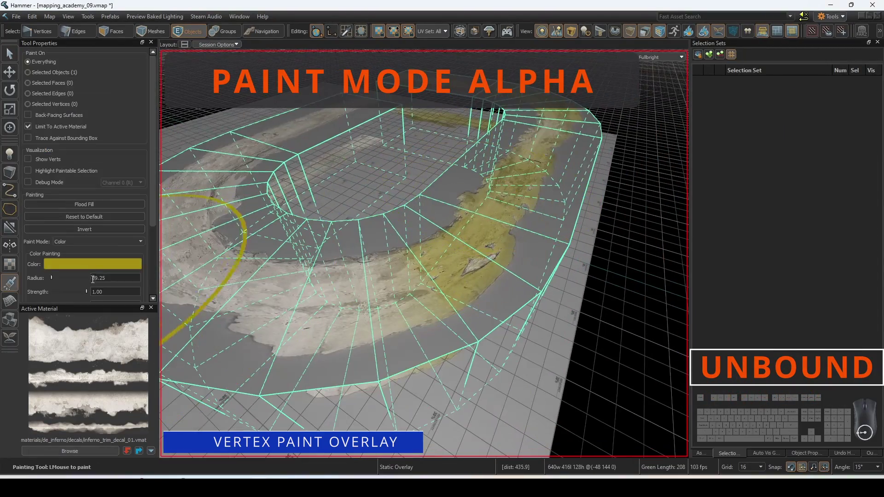
click(91, 242)
click(91, 255)
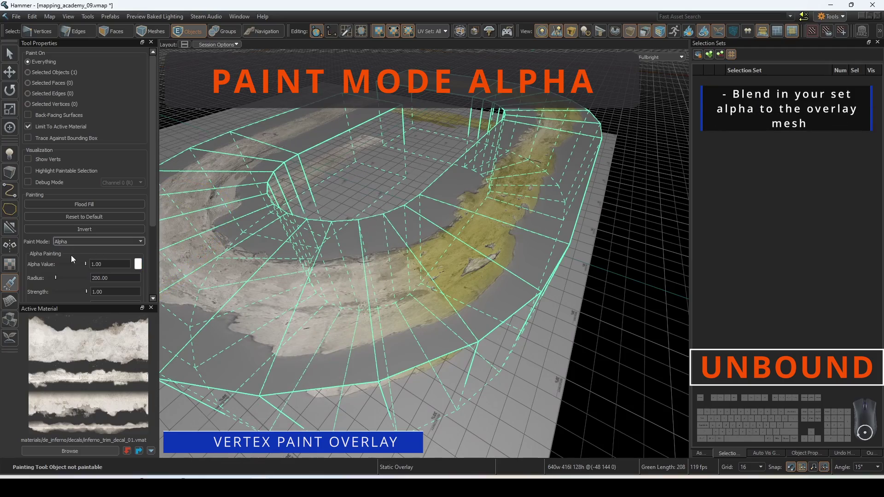
mouse_move(405, 258)
right_down()
mouse_move(424, 253)
mouse_move(414, 178)
mouse_move(424, 254)
mouse_move(489, 268)
mouse_move(491, 296)
right_up()
key(d)
click(519, 287)
click(492, 294)
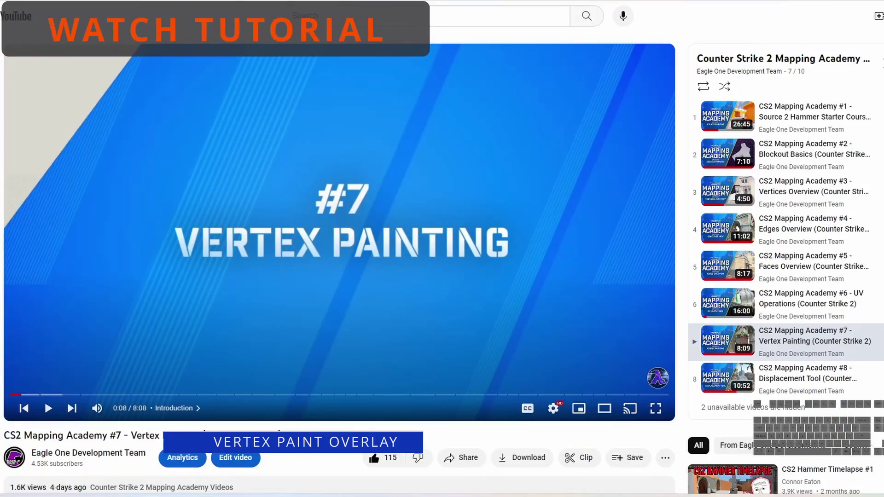
Play the CS2 Mapping Academy #7 - Vertex Painting video in the playlist
click(568, 198)
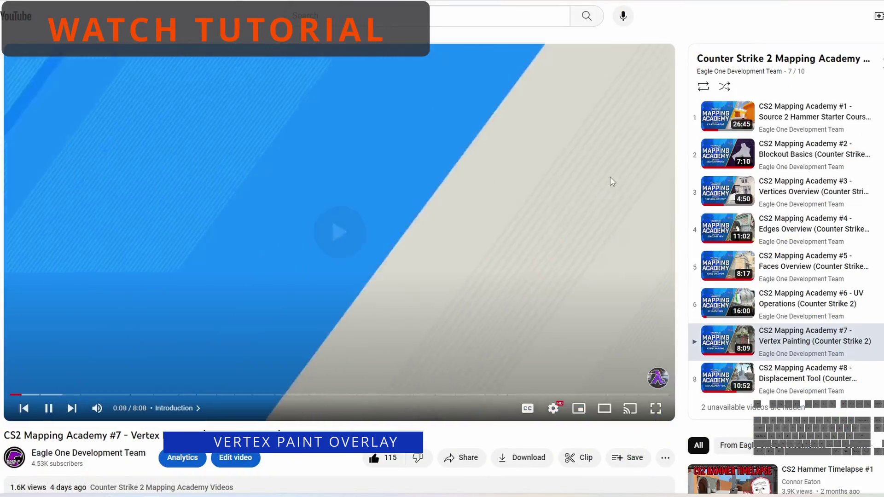